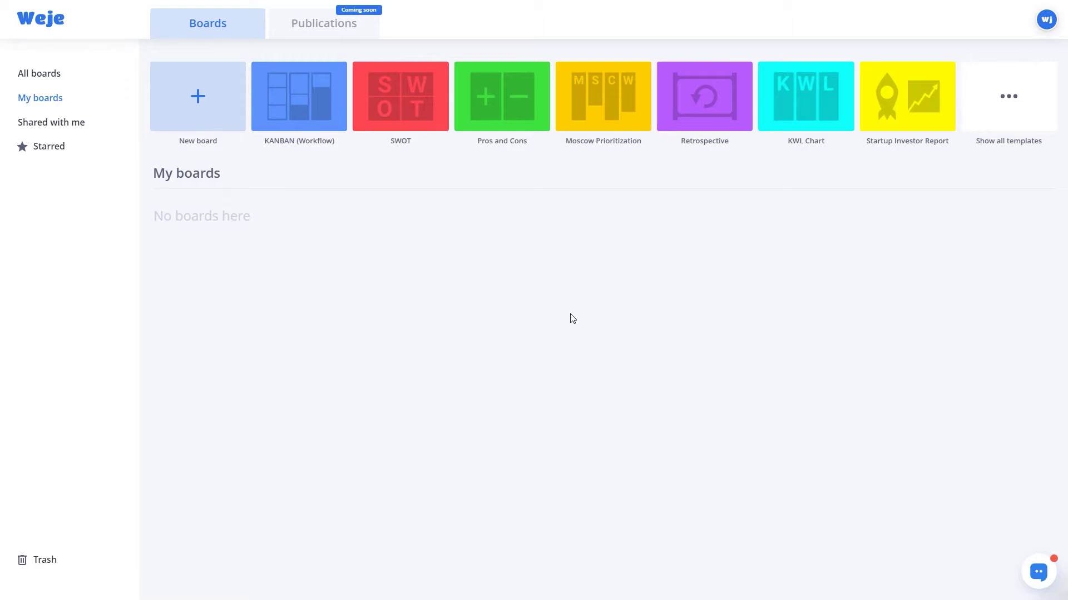
Create a new board named 'Weje Paper' from the New board tile.
click(186, 123)
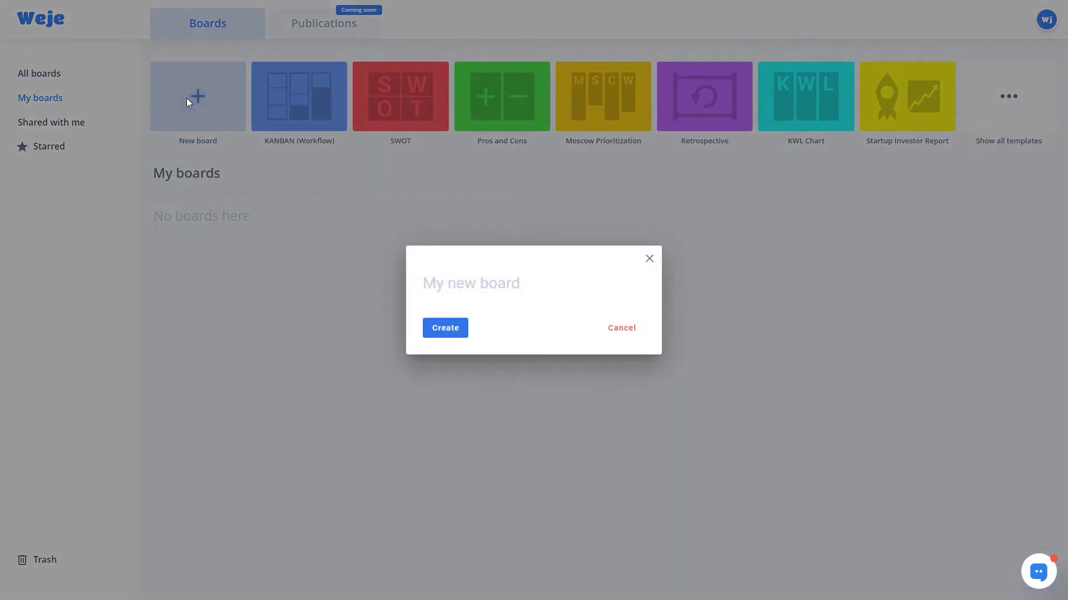
text(Weje)
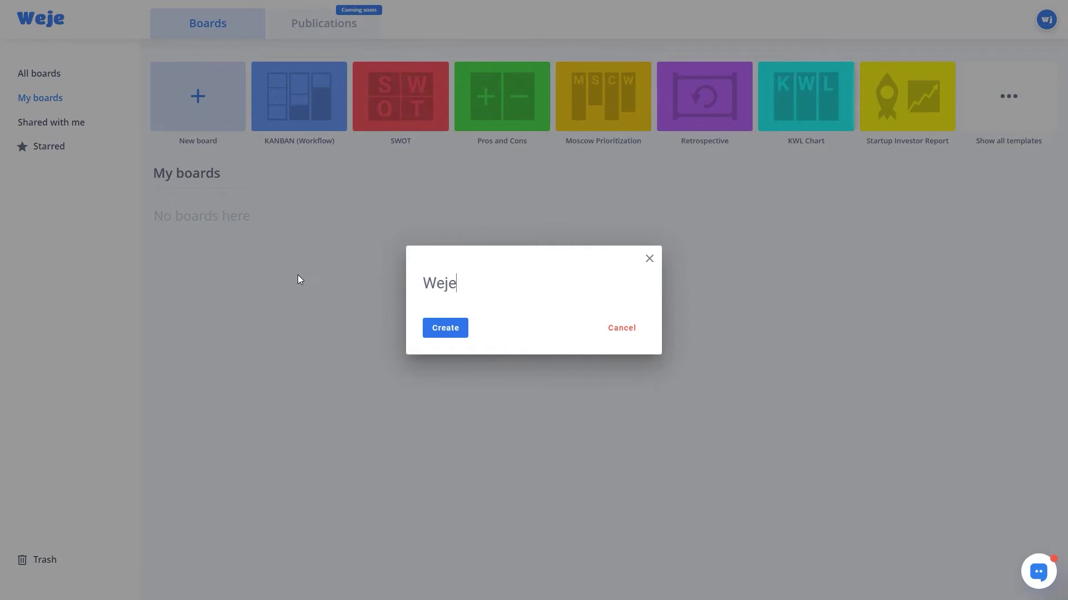
text( Paper)
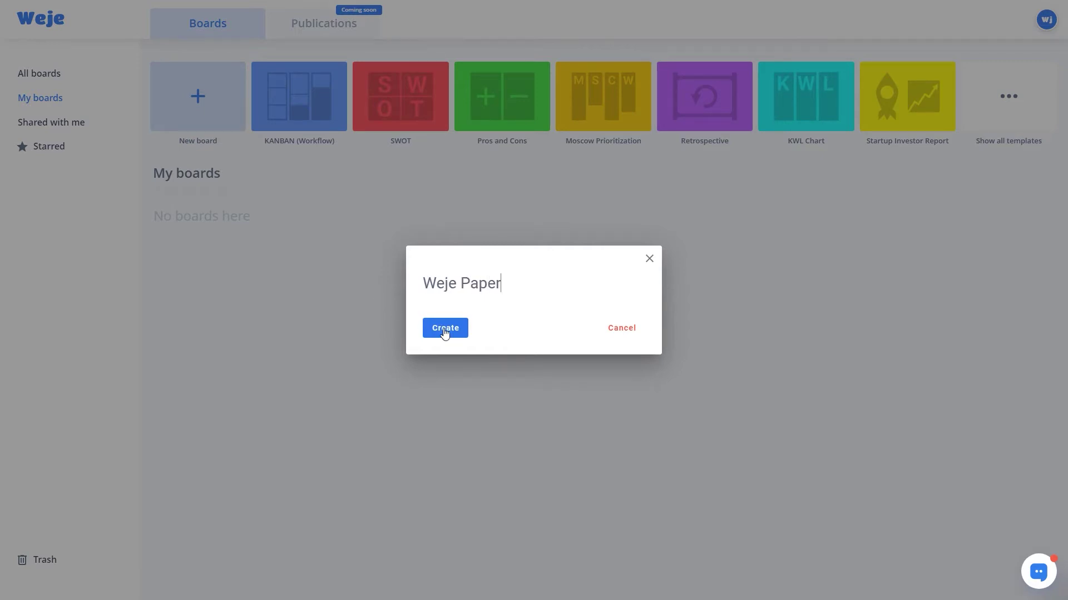
click(446, 333)
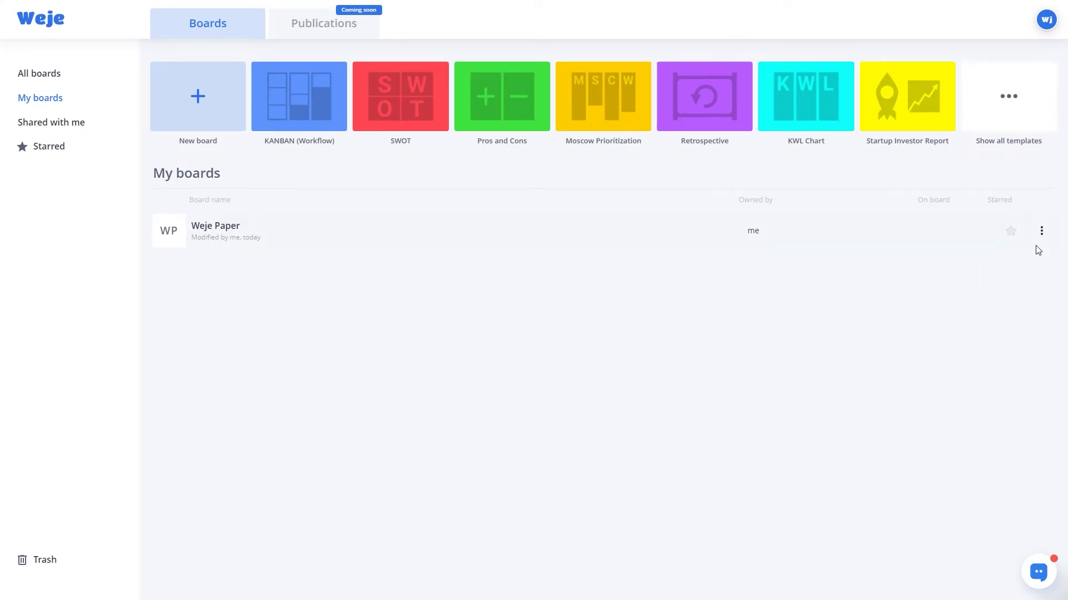
Upload a cover image in the Weje Paper board's properties, cropped to the Weje wordmark.
click(1041, 231)
click(1011, 255)
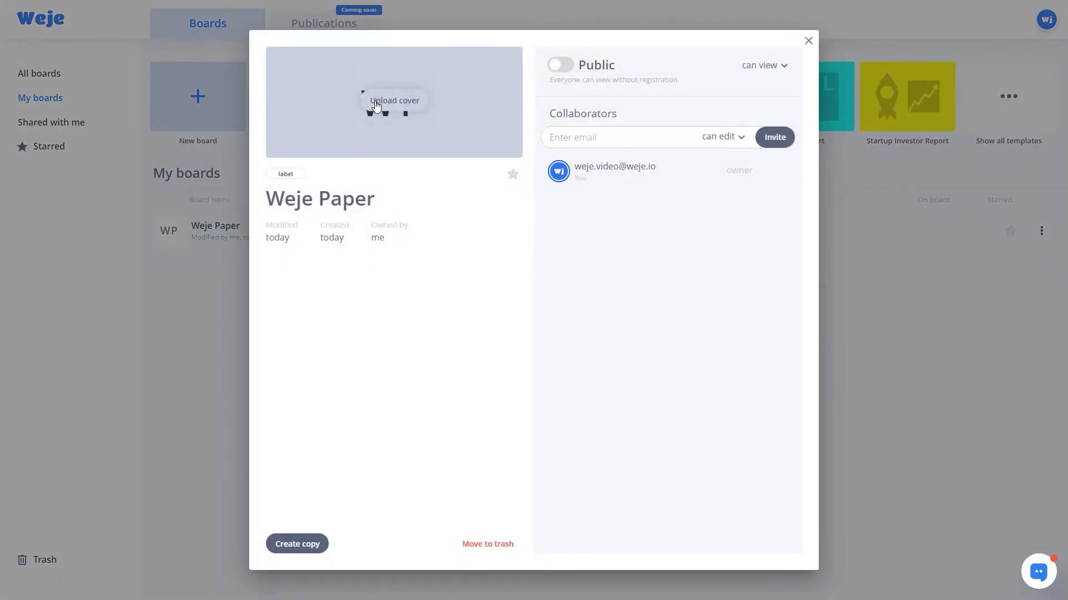
click(375, 105)
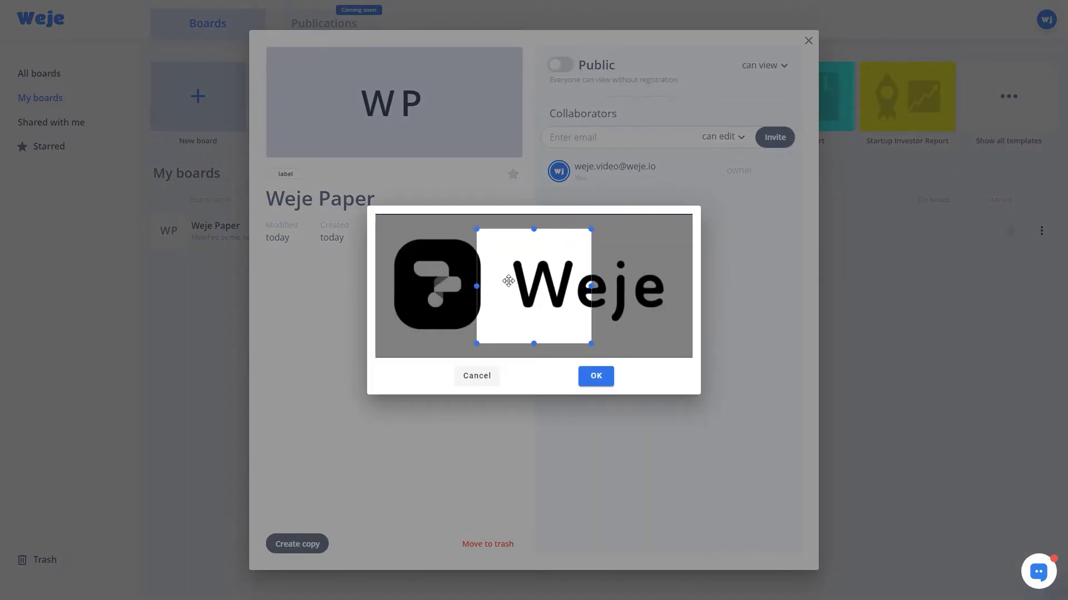
drag(591, 229, 615, 249)
drag(549, 294, 605, 294)
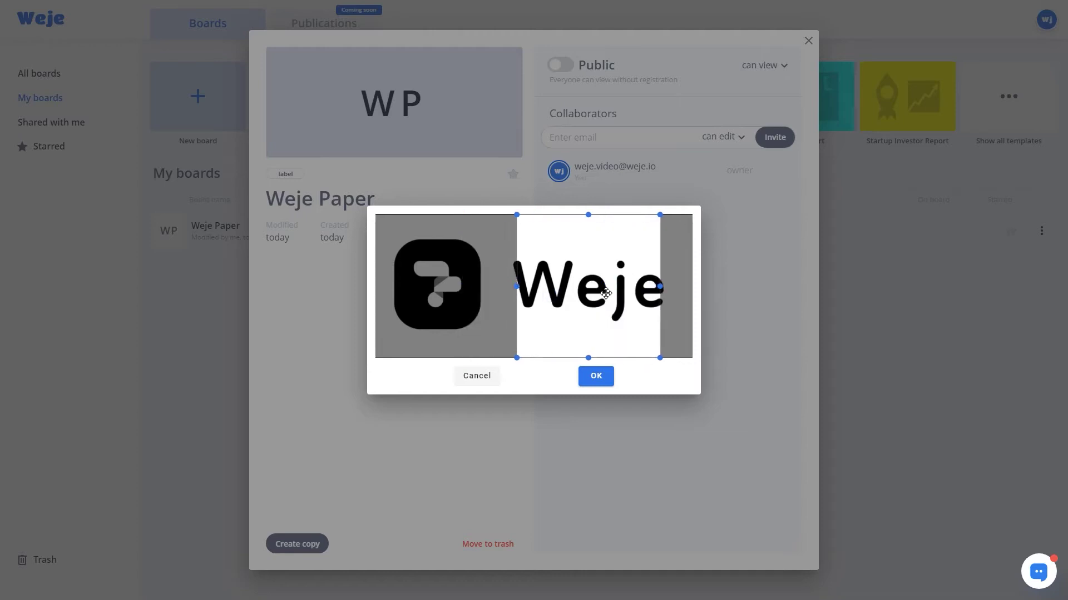
click(604, 376)
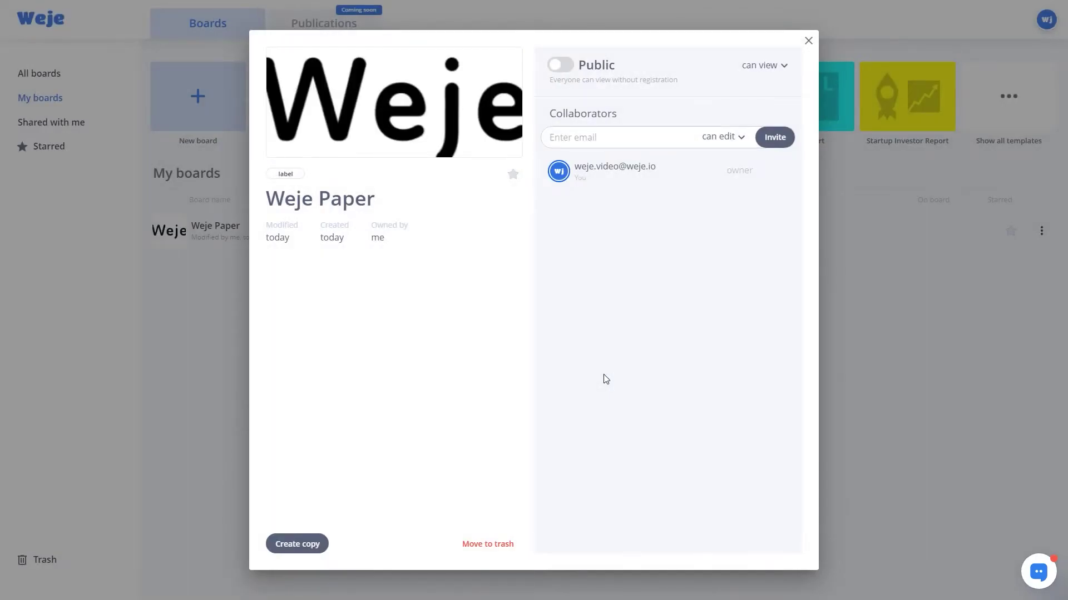
click(809, 41)
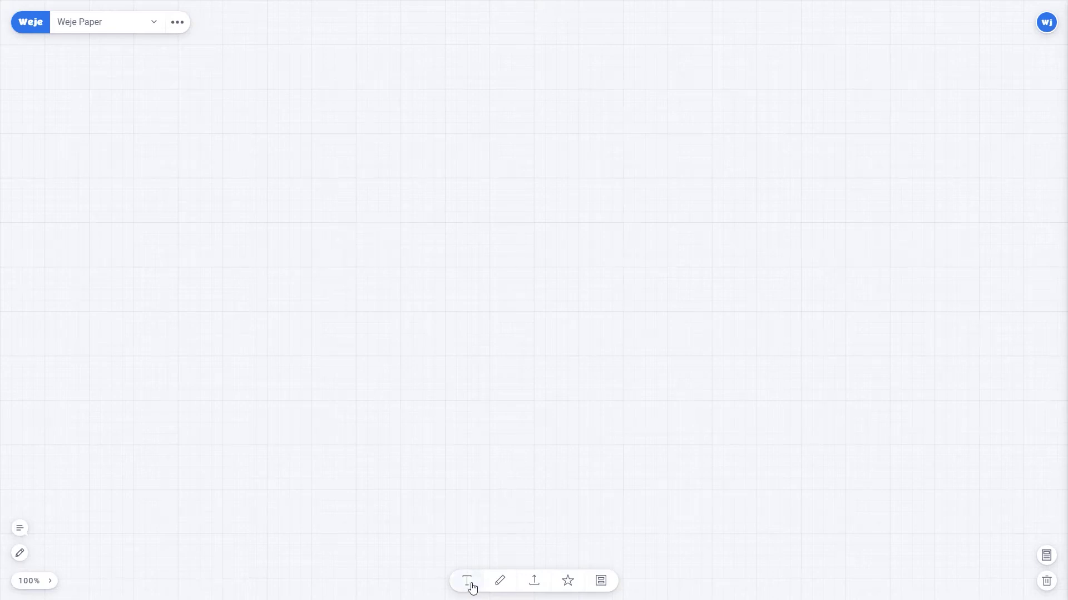
Add a text card with the CEO title and the CEO's name, phone and e-mail lines.
click(467, 581)
text(CEO)
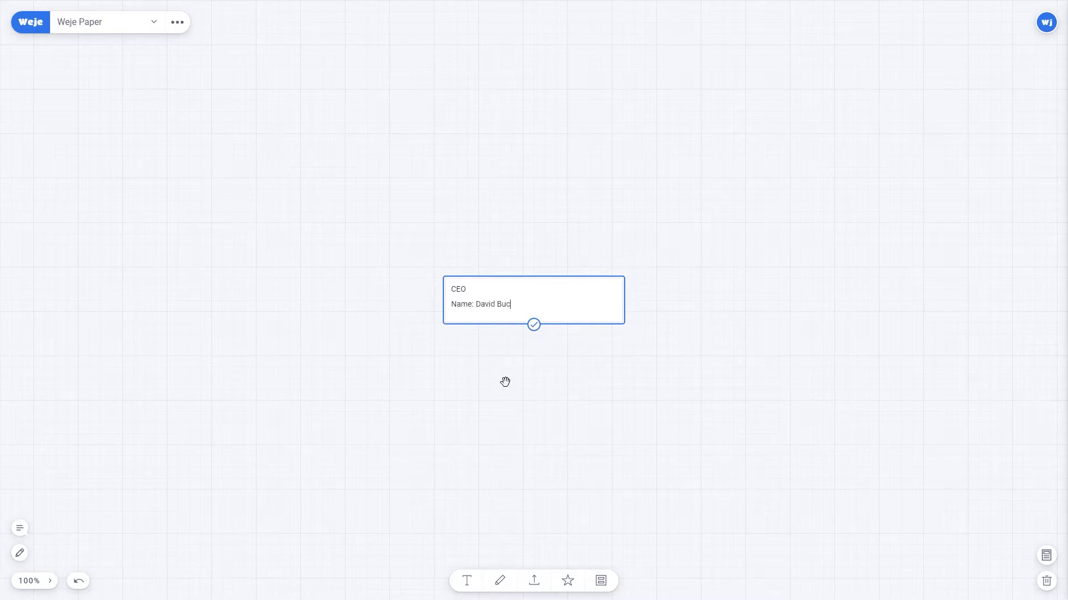
key(Return)
text(Phone: +0123456789)
key(Return)
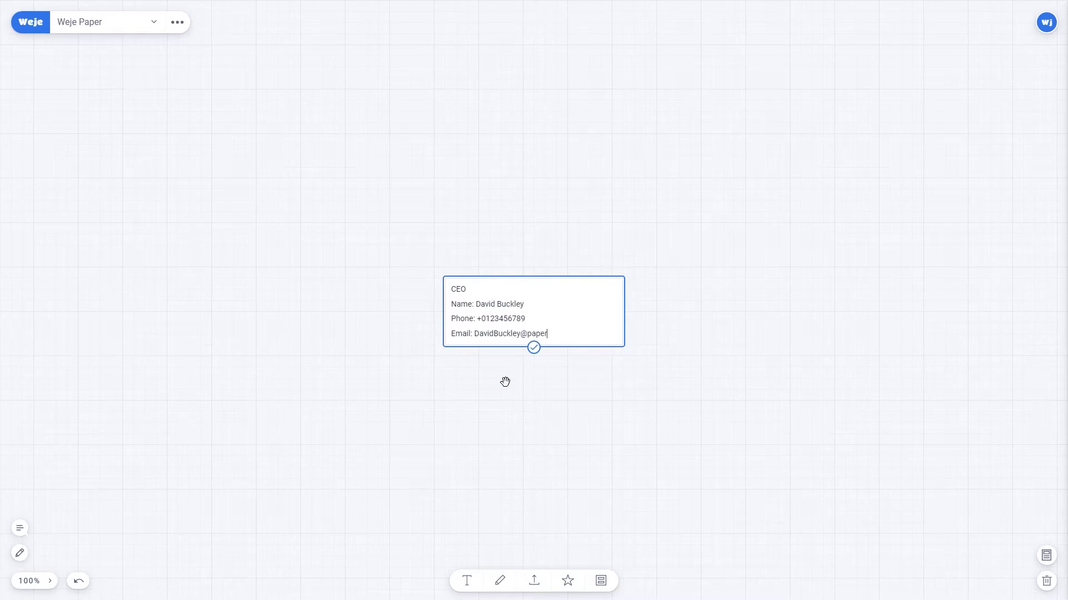
click(534, 348)
Attach a headshot photo beneath the CEO card.
click(715, 340)
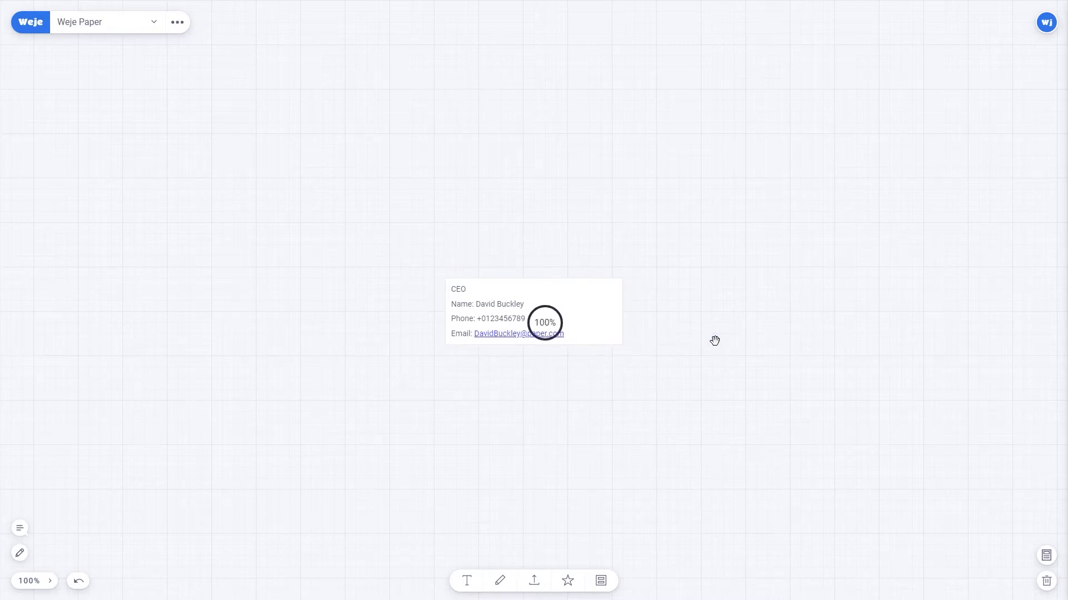
drag(565, 293, 546, 344)
drag(708, 362, 707, 229)
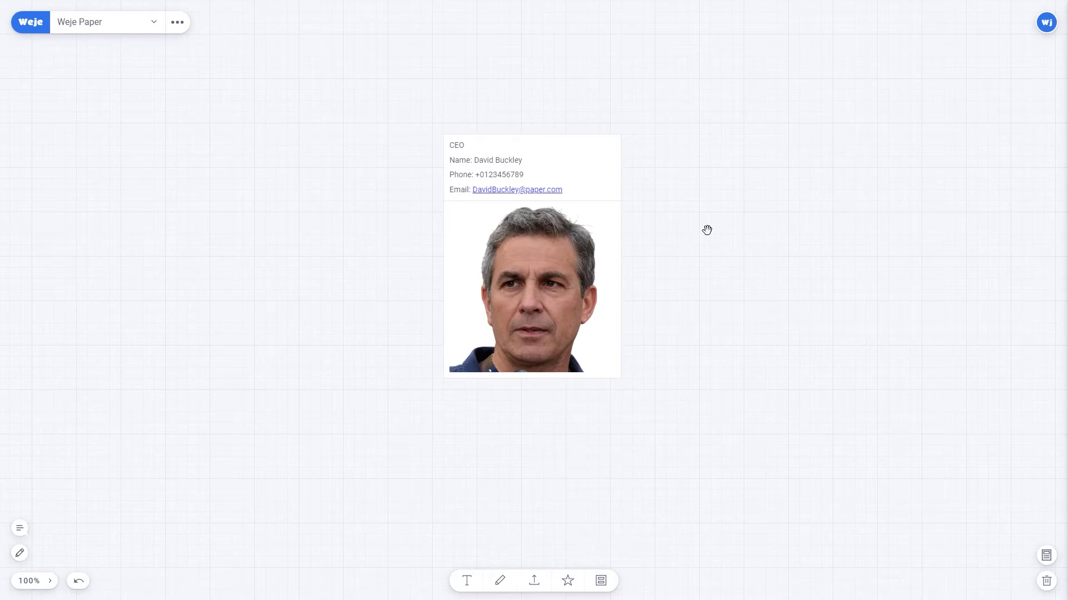
Colour the CEO card green.
click(504, 146)
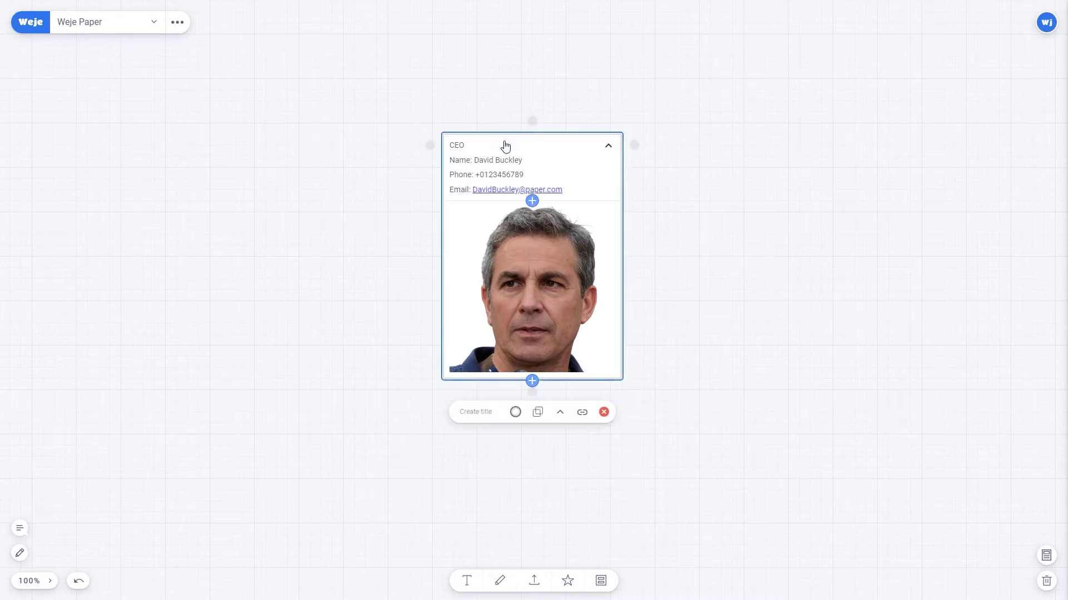
click(517, 413)
click(515, 385)
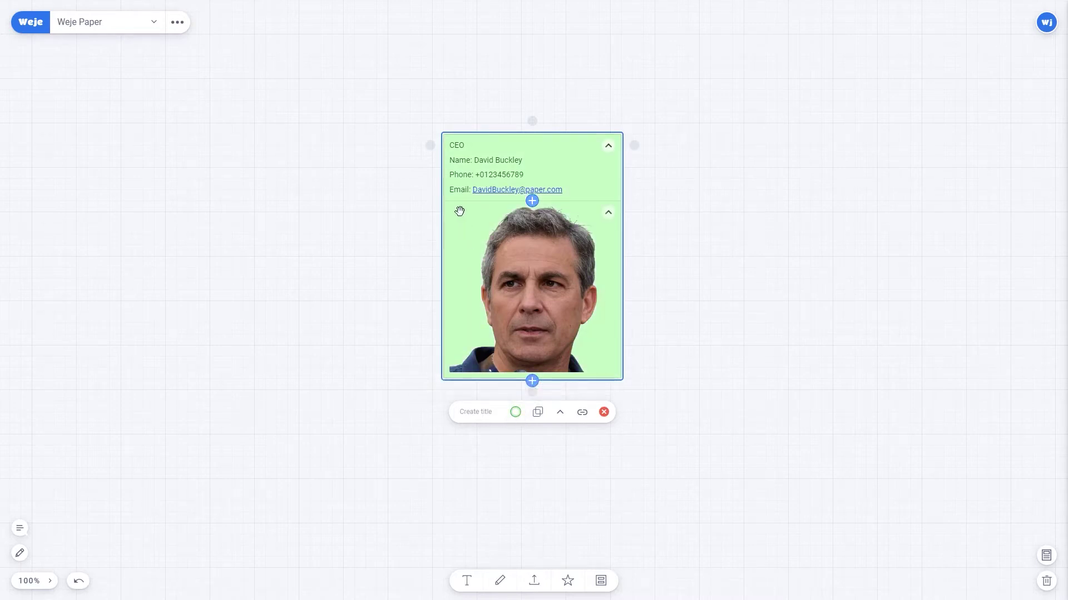
Make 'CEO' Heading 2 and the Name, Phone and Email lines Heading 3.
click(472, 160)
click(463, 145)
double_click(463, 145)
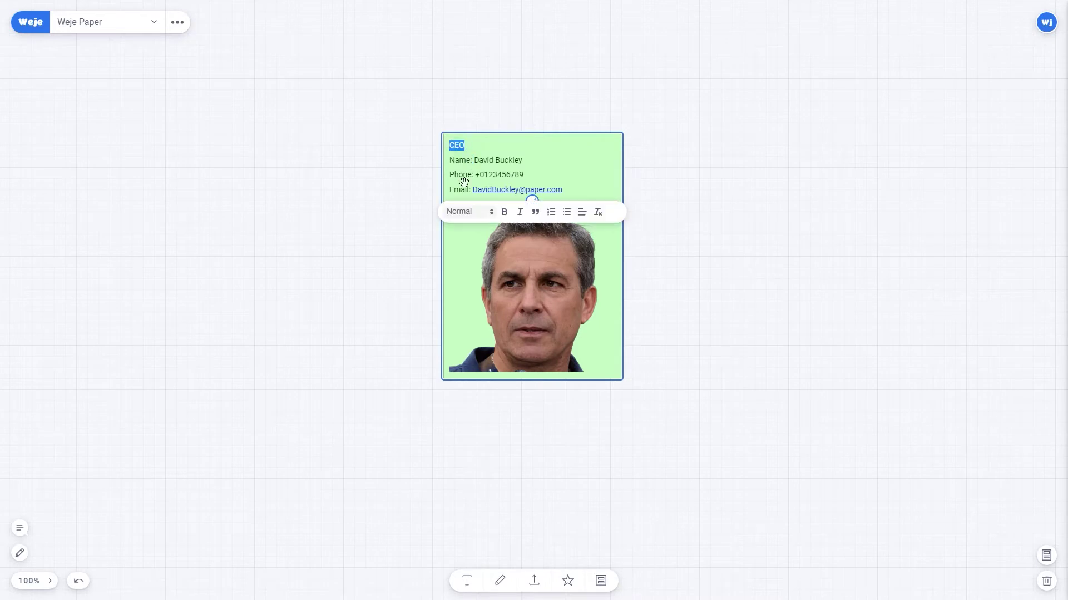
click(470, 214)
click(484, 268)
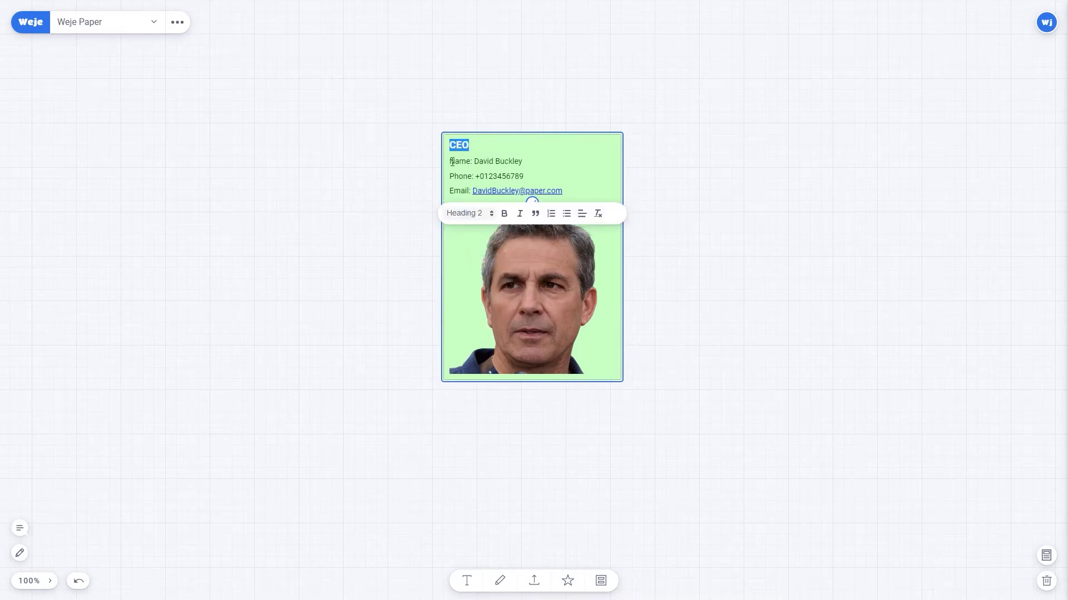
drag(450, 161, 563, 191)
click(471, 213)
click(473, 291)
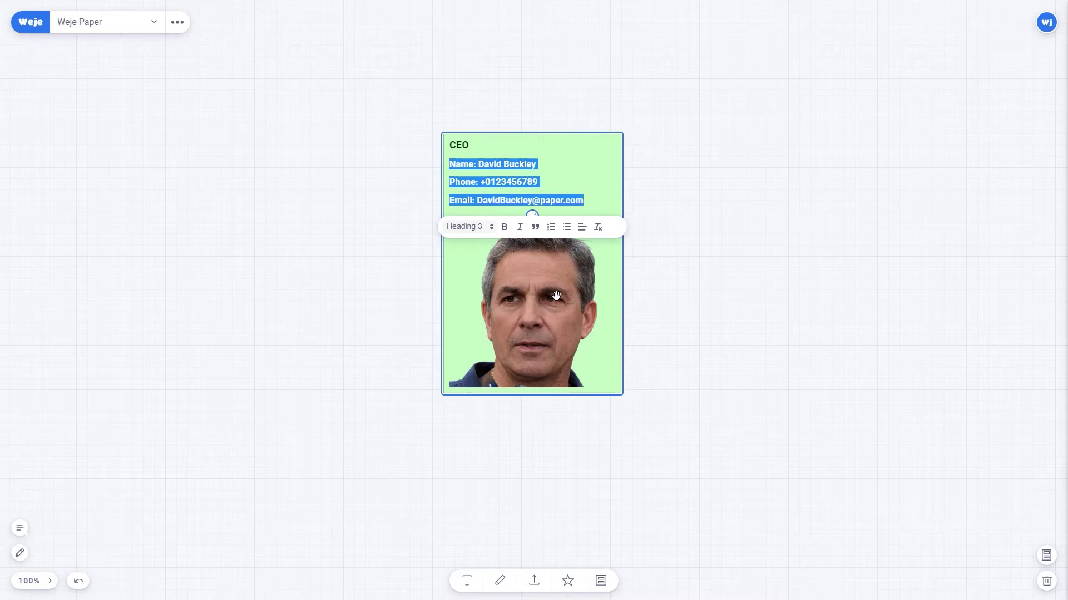
click(687, 313)
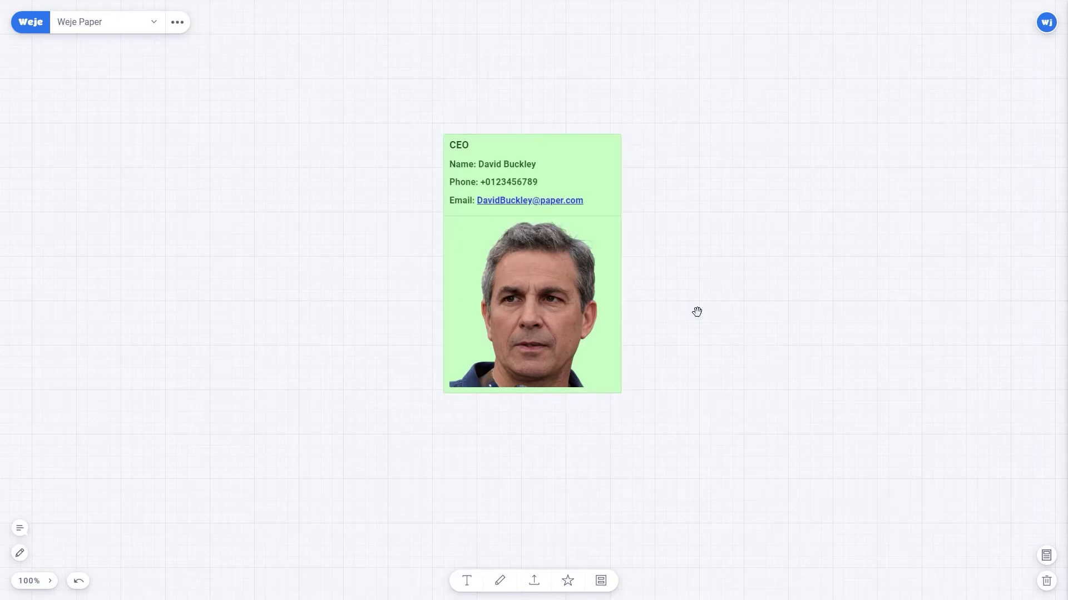
scroll(723, 251, down, 3)
Add a new text card below the CEO card and colour it light blue.
scroll(718, 258, down, 1)
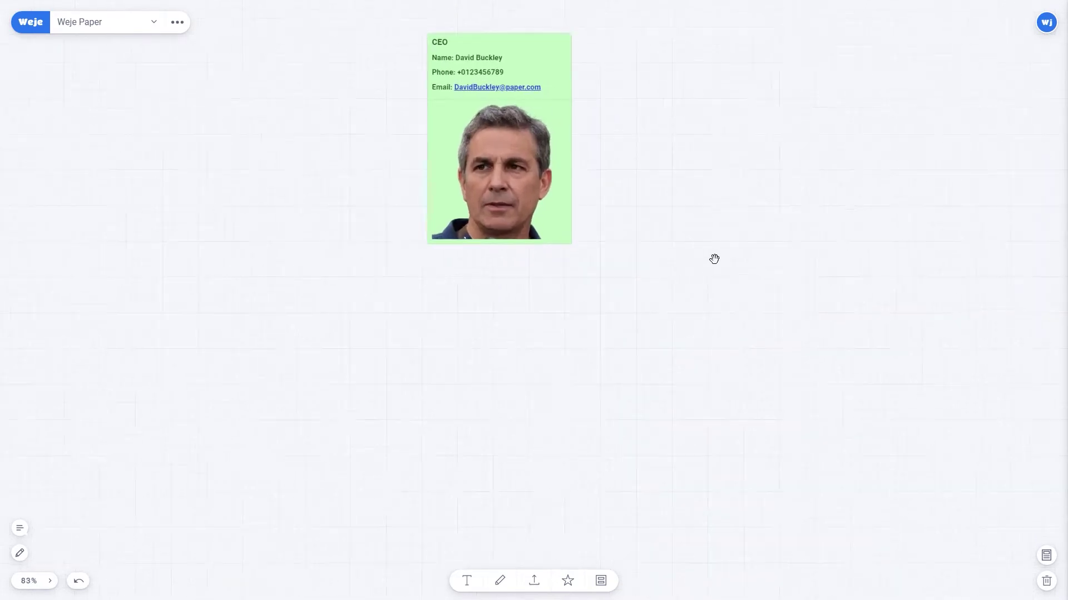
click(469, 581)
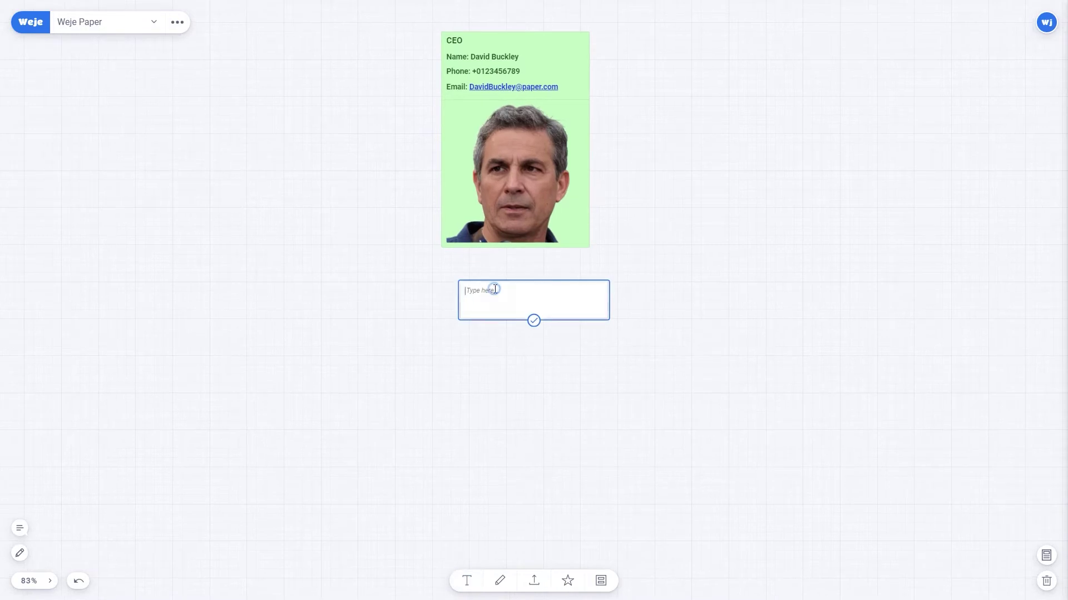
click(518, 349)
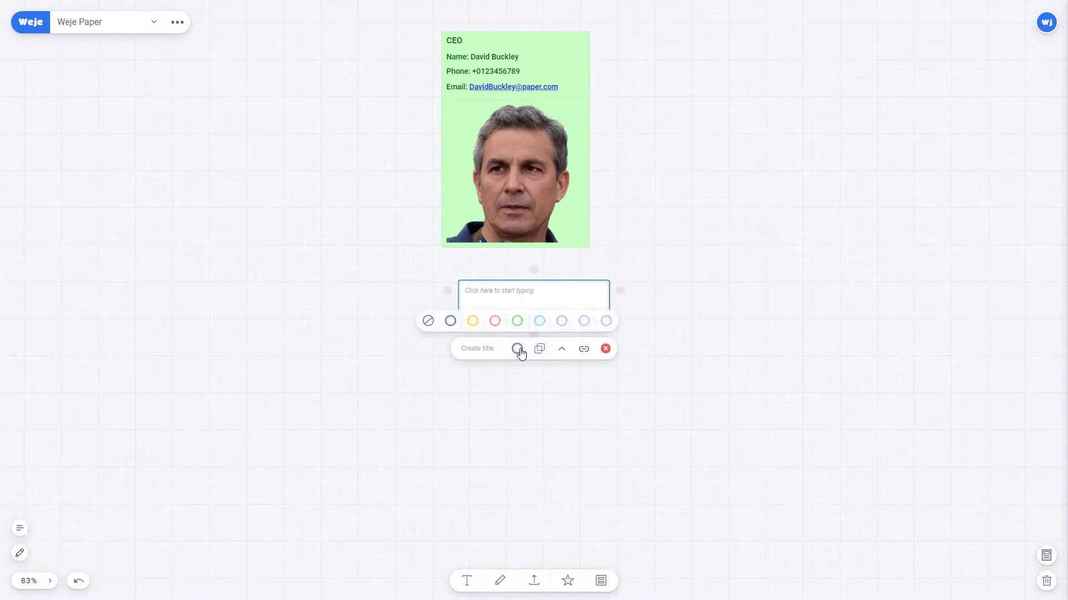
click(562, 323)
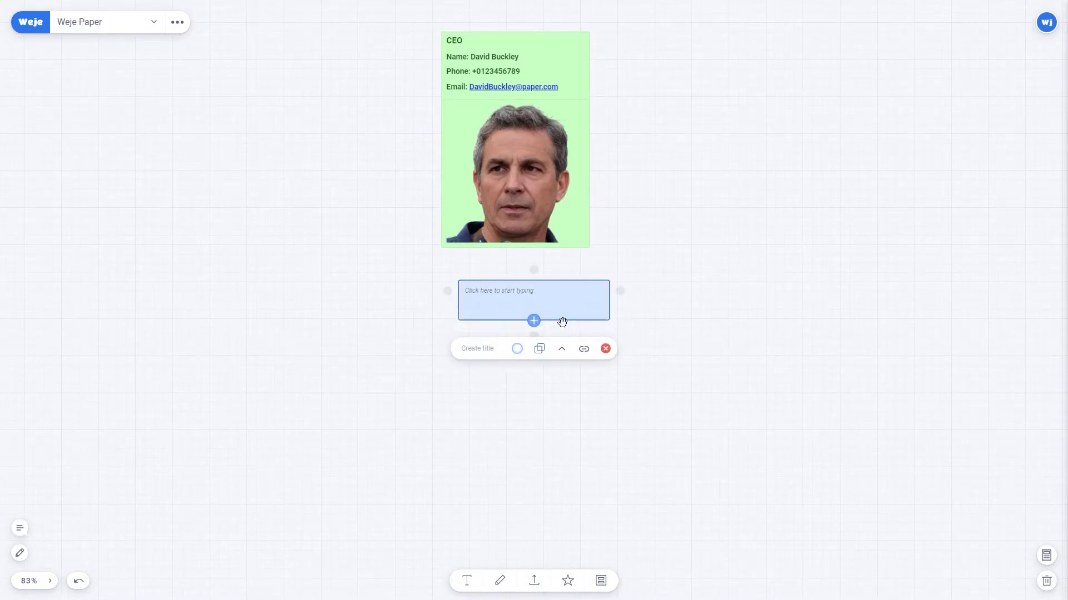
Enter the manager's name, phone and e-mail lines, and attach a portrait photo.
click(503, 291)
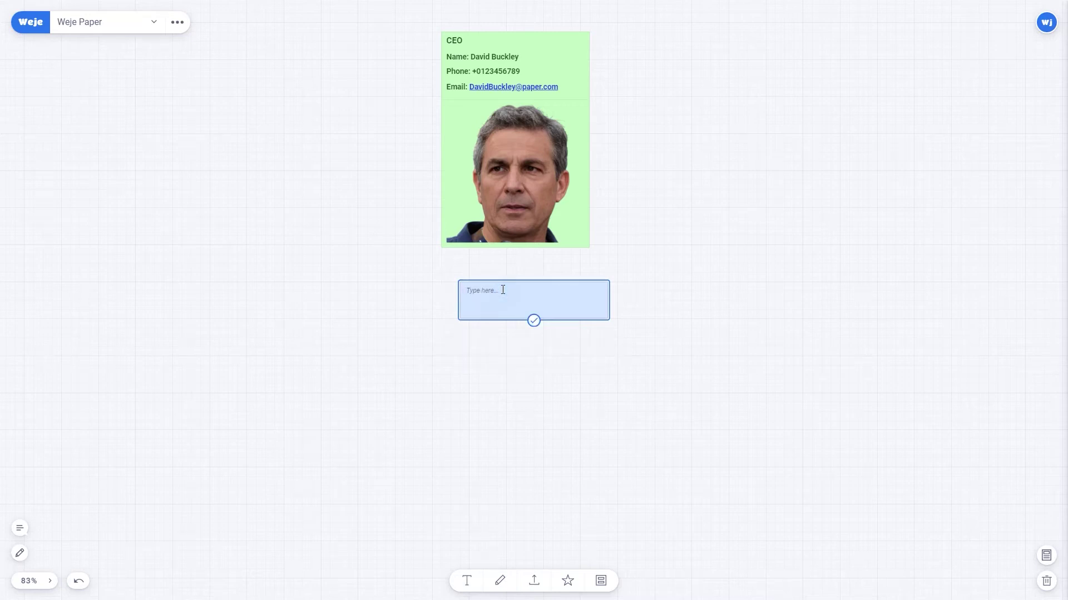
key(Return)
text(Phone: +0123456789)
key(Return)
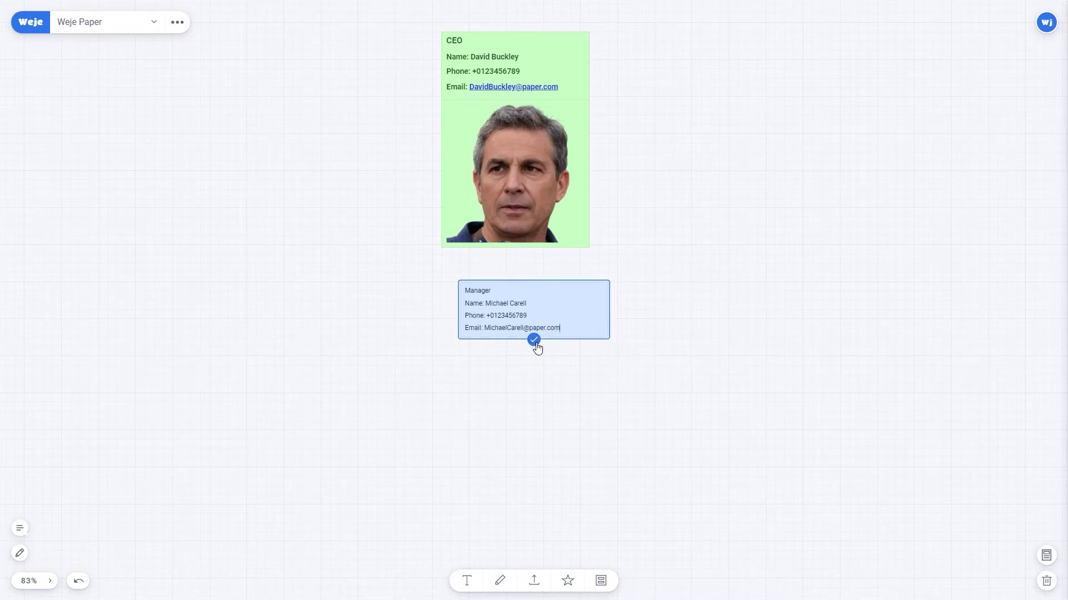
click(534, 340)
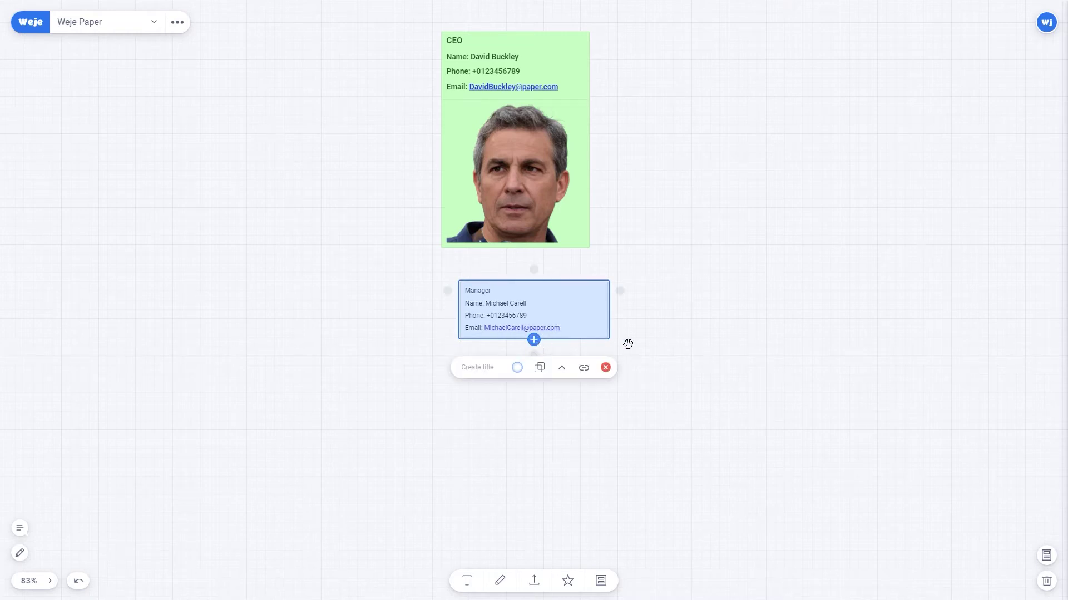
drag(660, 345, 525, 295)
Move the Manager card lower and connect it to the CEO card.
scroll(672, 412, down, 2)
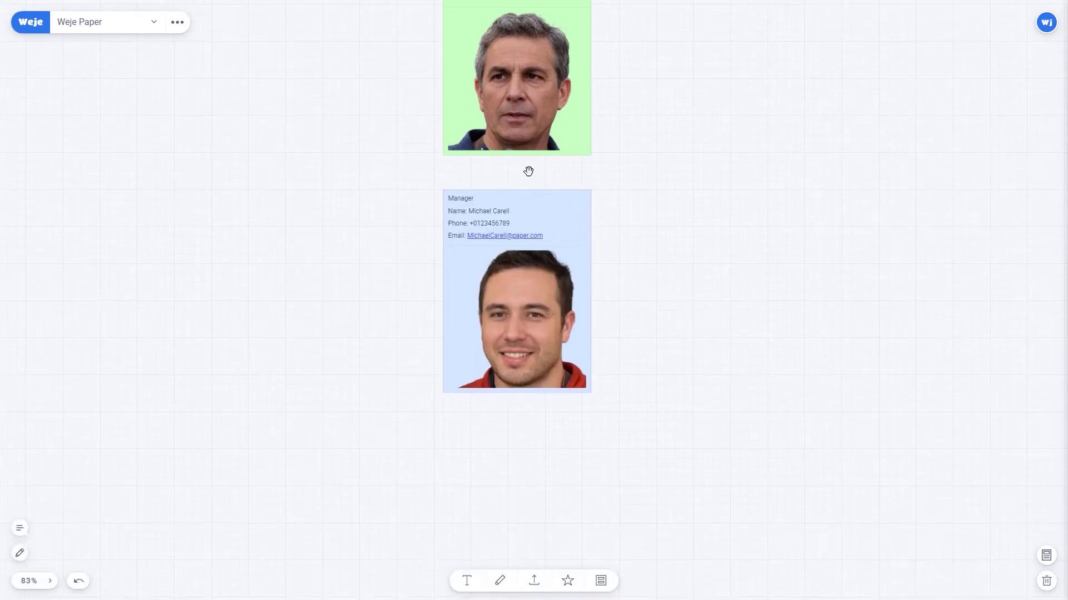
drag(522, 199, 520, 134)
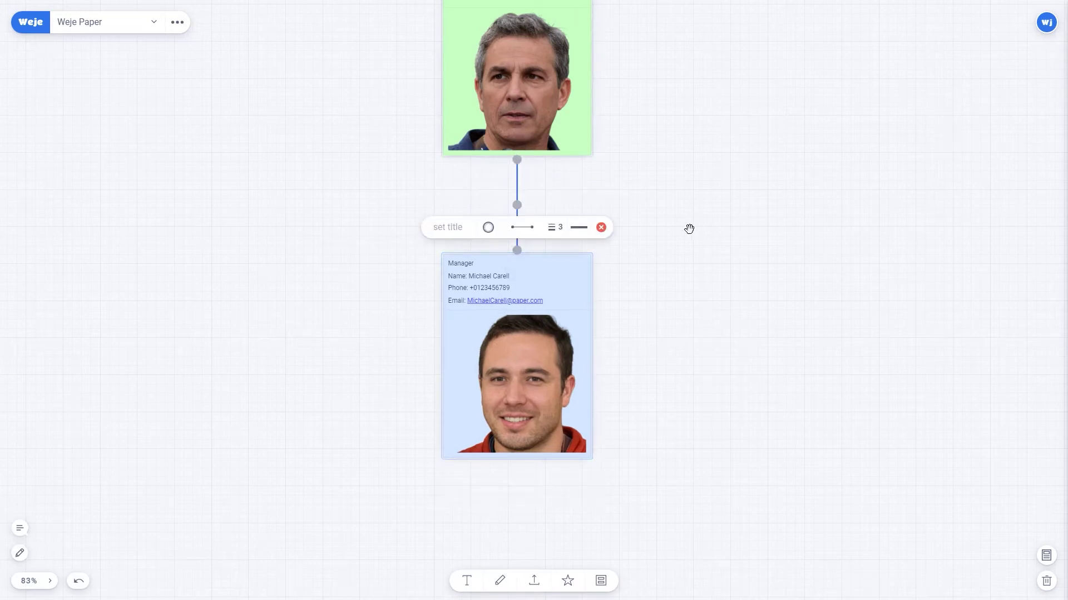
click(642, 268)
Make 'Manager' Heading 2 and restyle the detail lines as headings.
double_click(462, 263)
click(454, 318)
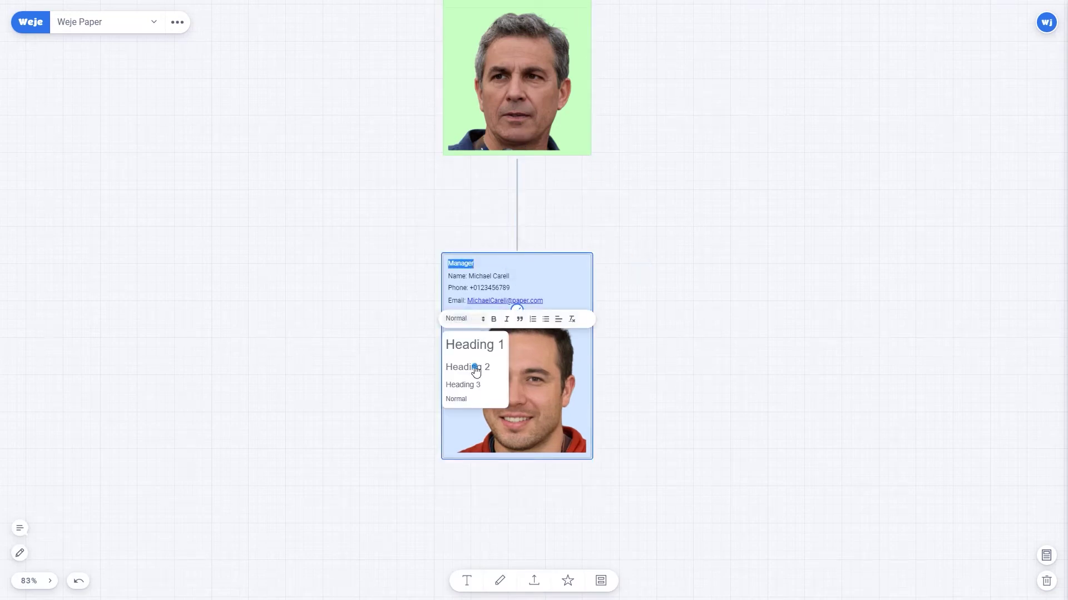
click(470, 367)
drag(449, 277, 543, 302)
click(464, 320)
click(462, 384)
click(670, 332)
scroll(682, 303, down, 3)
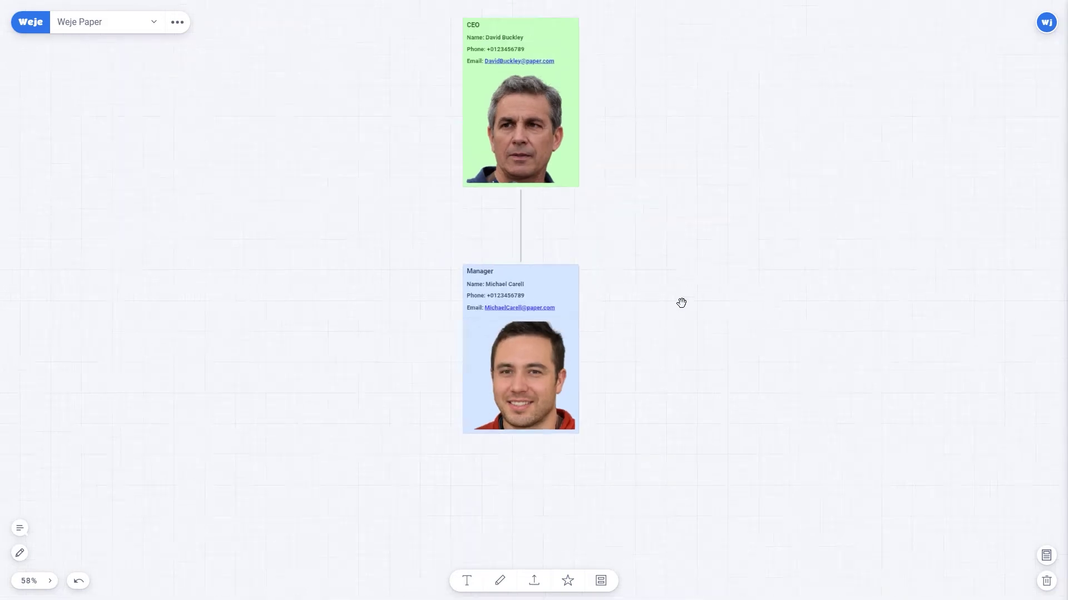
scroll(669, 315, down, 5)
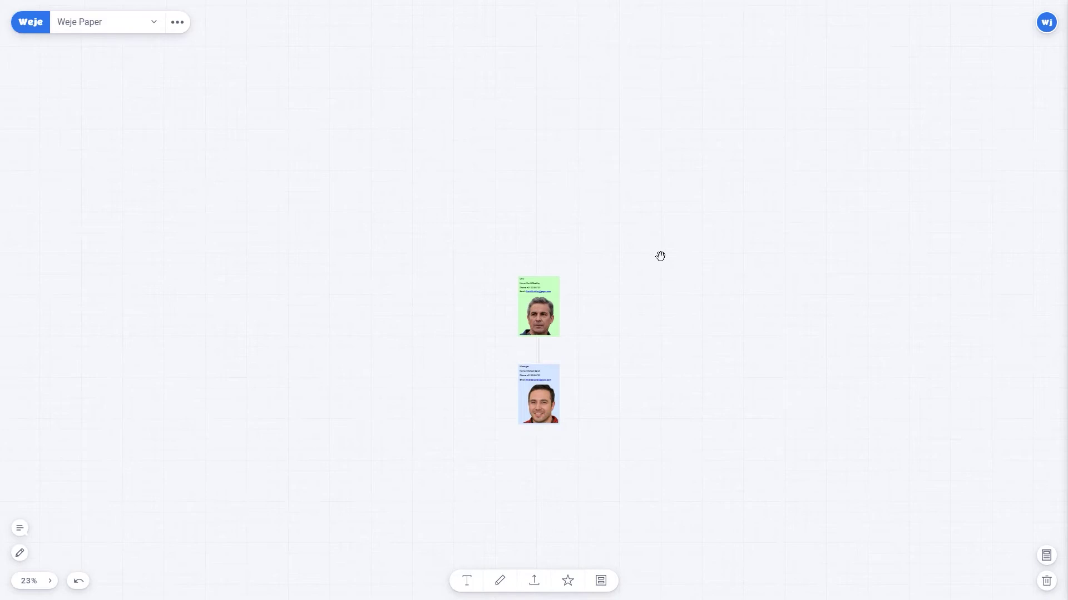
mouse_move(739, 109)
mouse_down()
mouse_move(791, 119)
mouse_move(741, 111)
mouse_up()
mouse_move(337, 114)
mouse_down()
mouse_move(362, 182)
mouse_move(329, 118)
mouse_up()
mouse_move(104, 338)
mouse_down()
mouse_move(179, 324)
mouse_move(149, 333)
mouse_up()
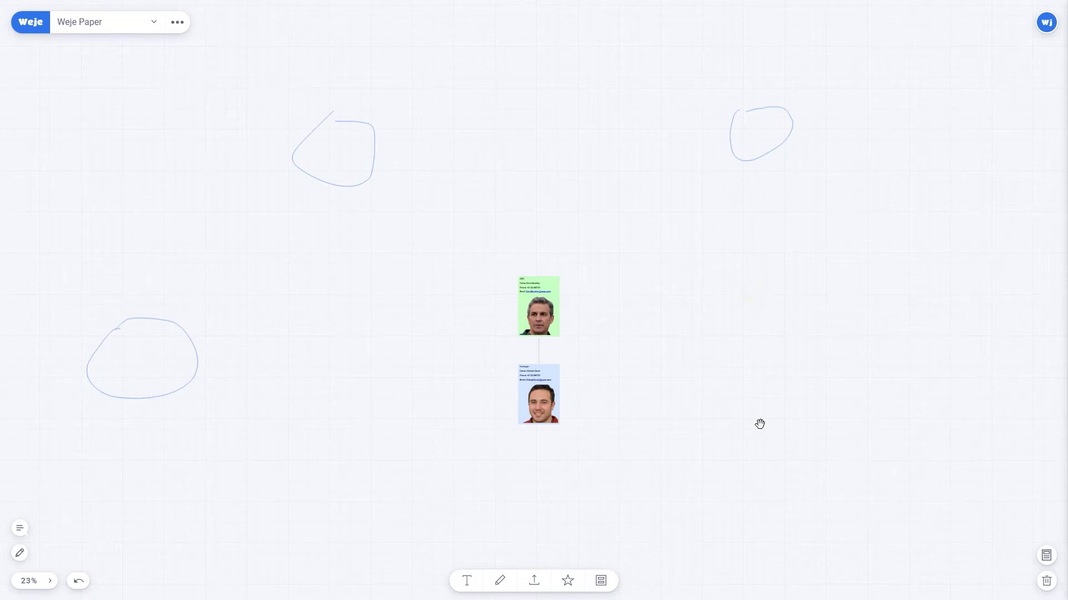
mouse_move(761, 425)
mouse_down()
mouse_move(879, 386)
mouse_move(865, 284)
mouse_move(770, 284)
mouse_up()
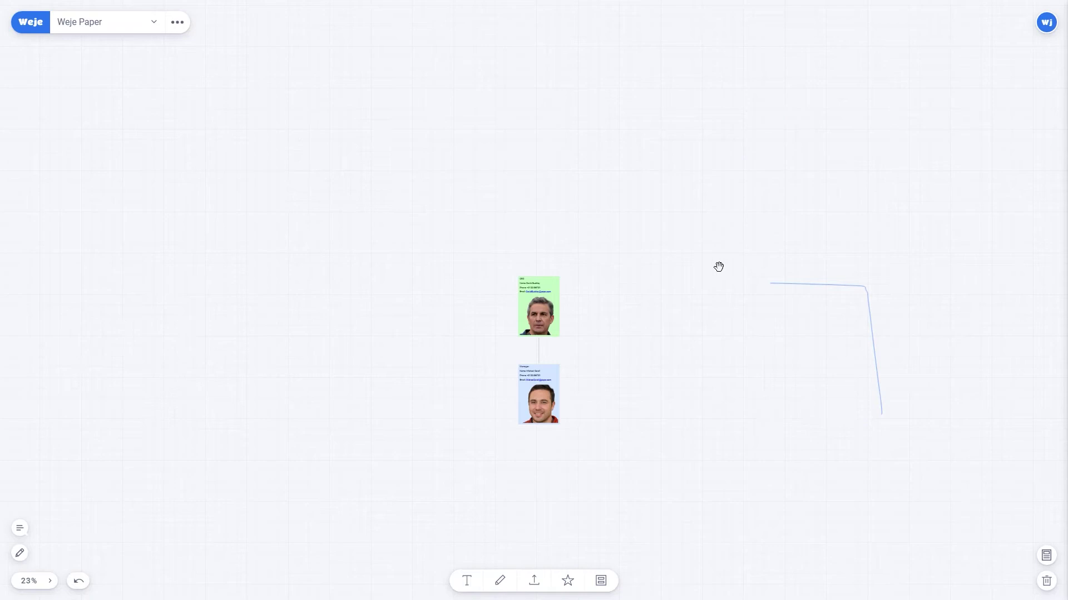
scroll(647, 348, up, 5)
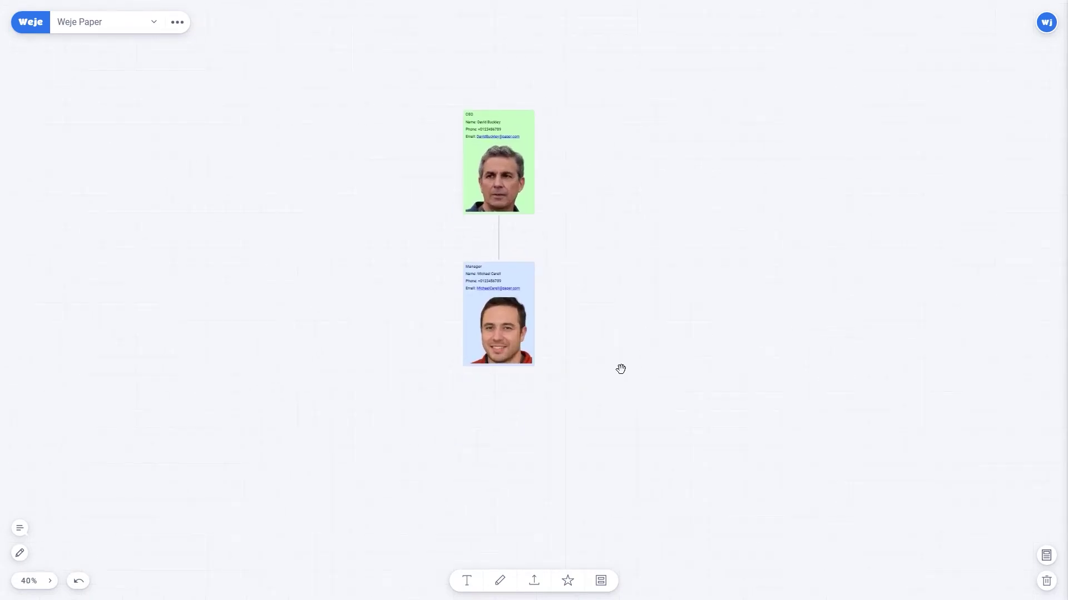
scroll(620, 370, up, 5)
scroll(584, 369, left, 5)
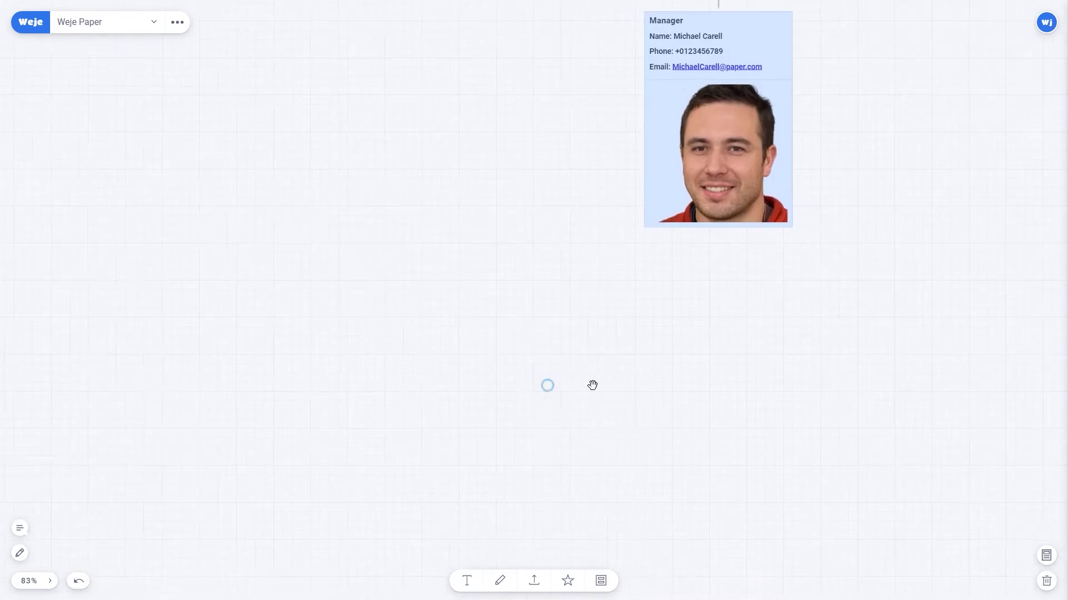
scroll(592, 386, left, 2)
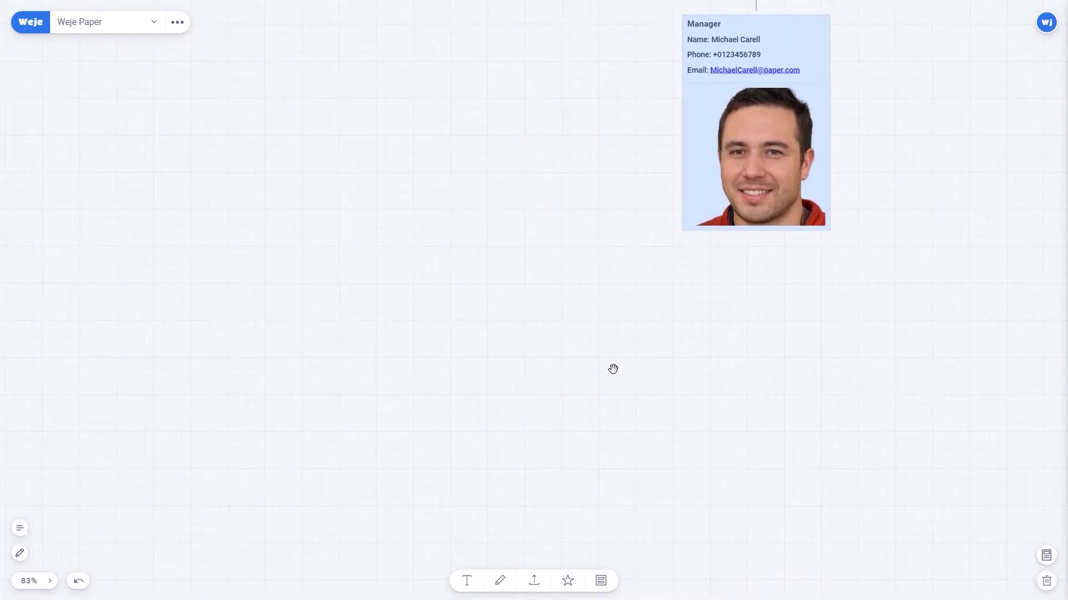
Add a text box reading 'Sales Department' with centred text.
scroll(613, 369, down, 3)
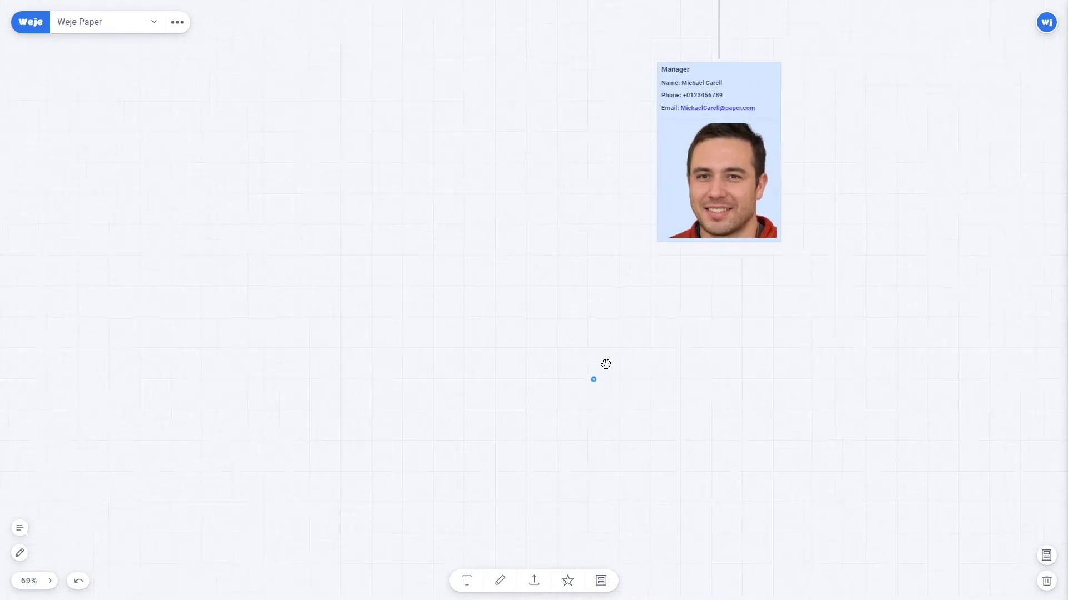
click(474, 584)
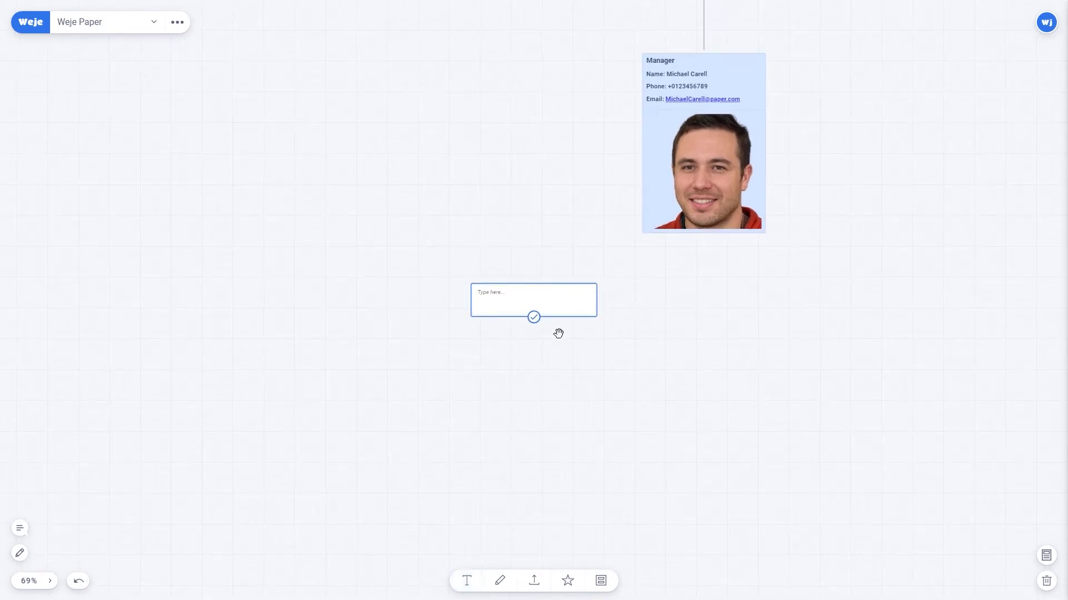
scroll(558, 332, up, 5)
text(Sales Department)
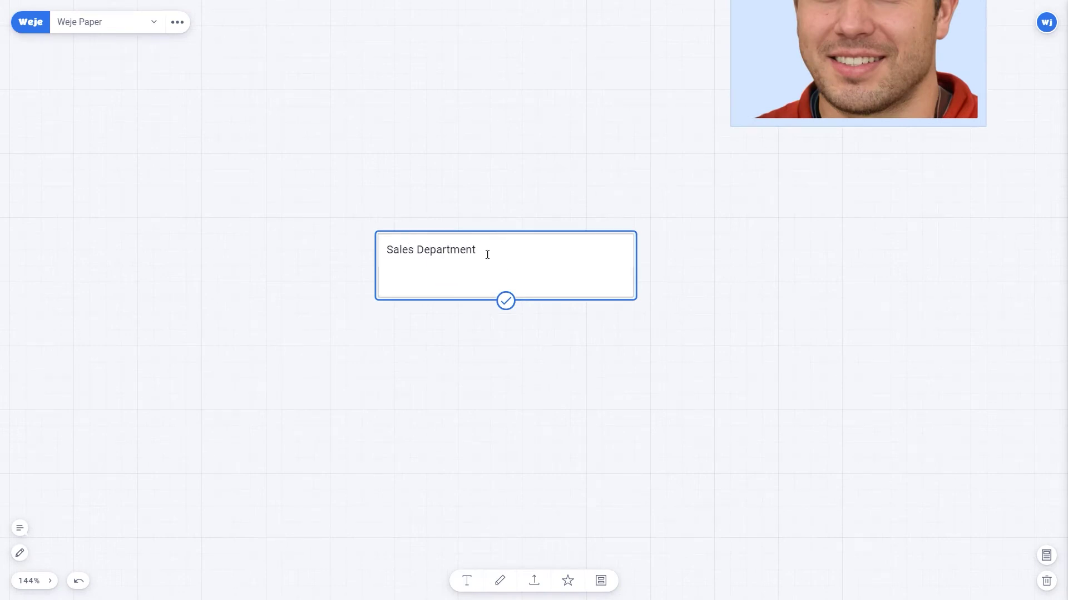
drag(476, 249, 383, 249)
click(571, 289)
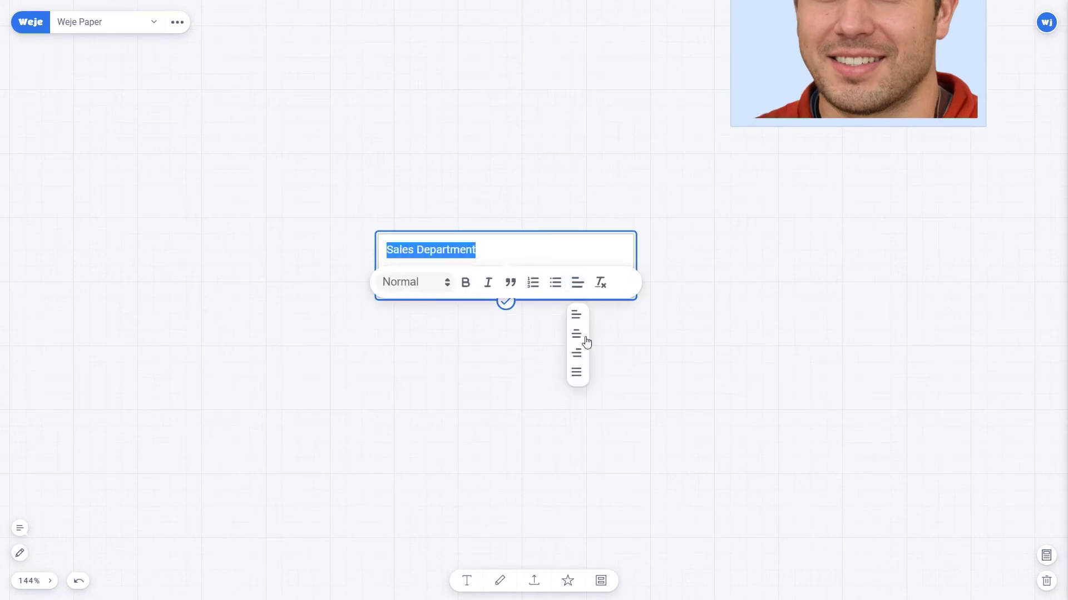
click(575, 332)
click(577, 249)
click(505, 301)
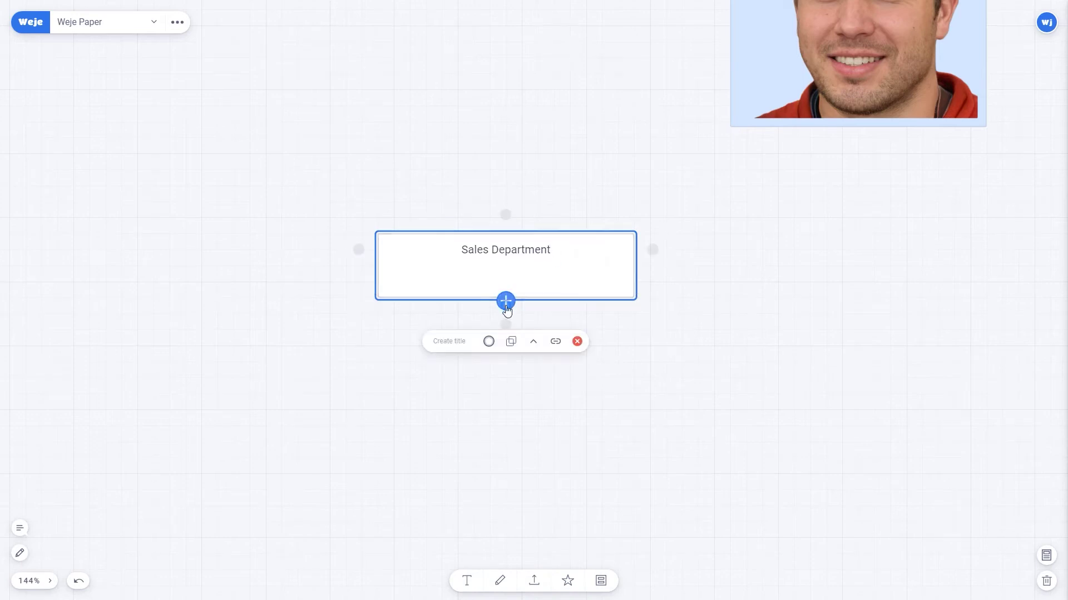
Fill the Sales Department box light blue and connect it to the Manager card.
click(512, 341)
click(535, 313)
key(ctrl+0)
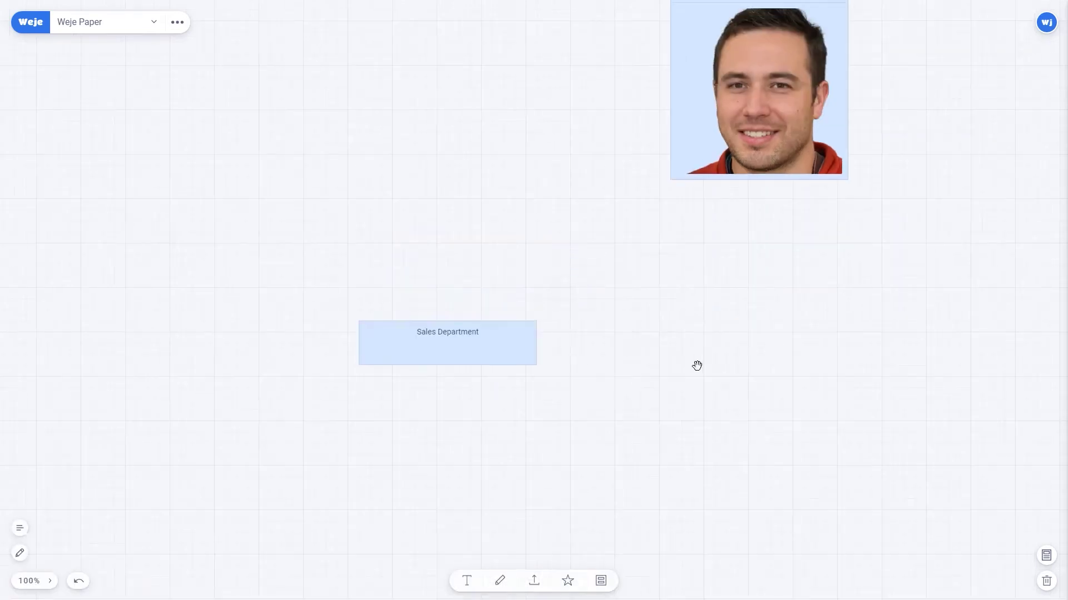
scroll(696, 365, down, 5)
click(502, 262)
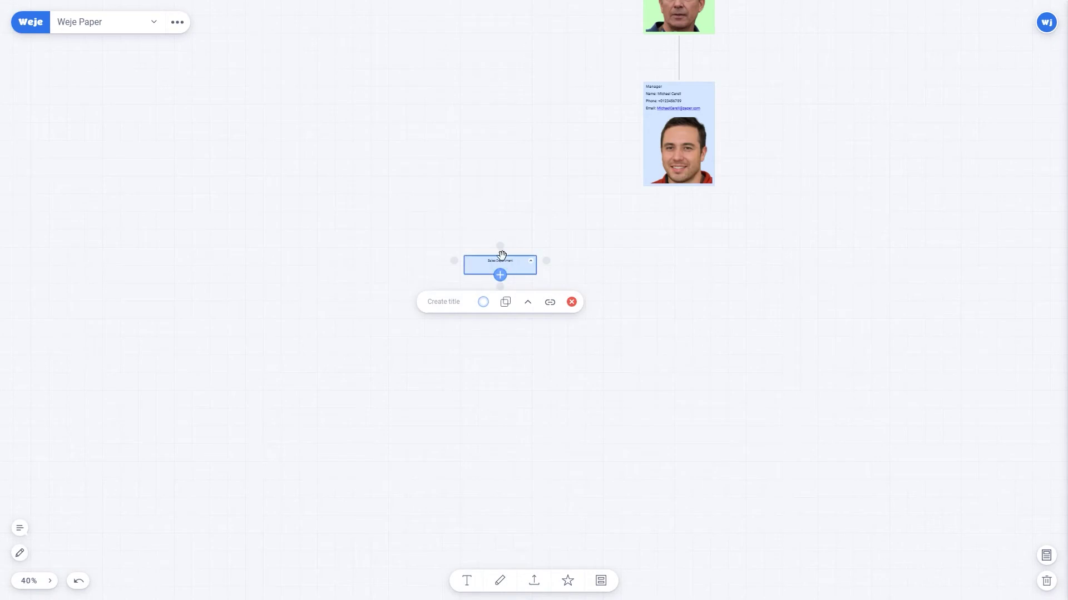
drag(500, 247, 688, 189)
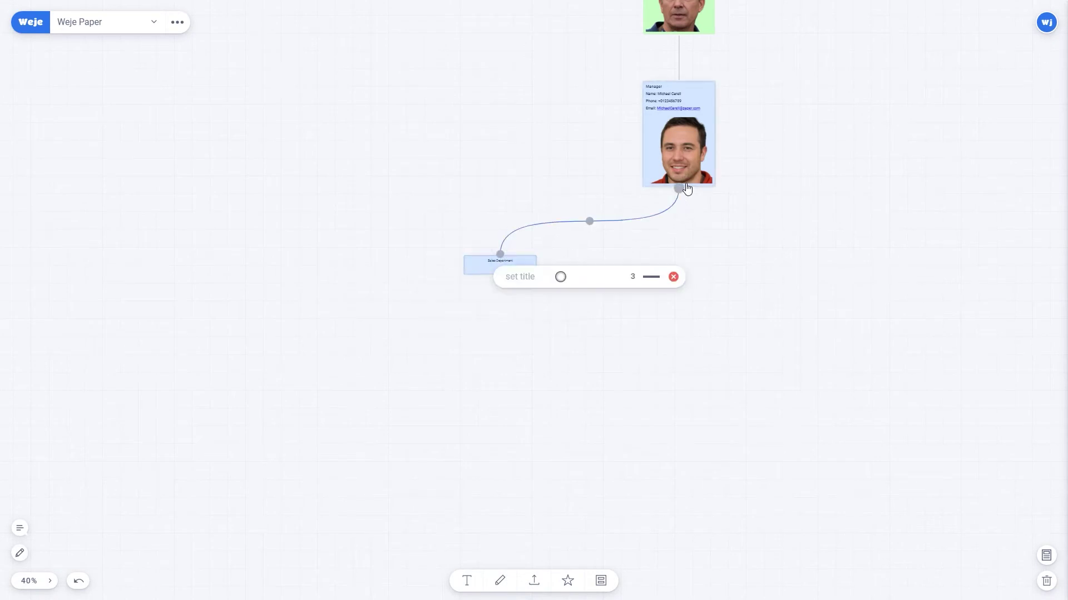
click(504, 341)
scroll(478, 372, up, 5)
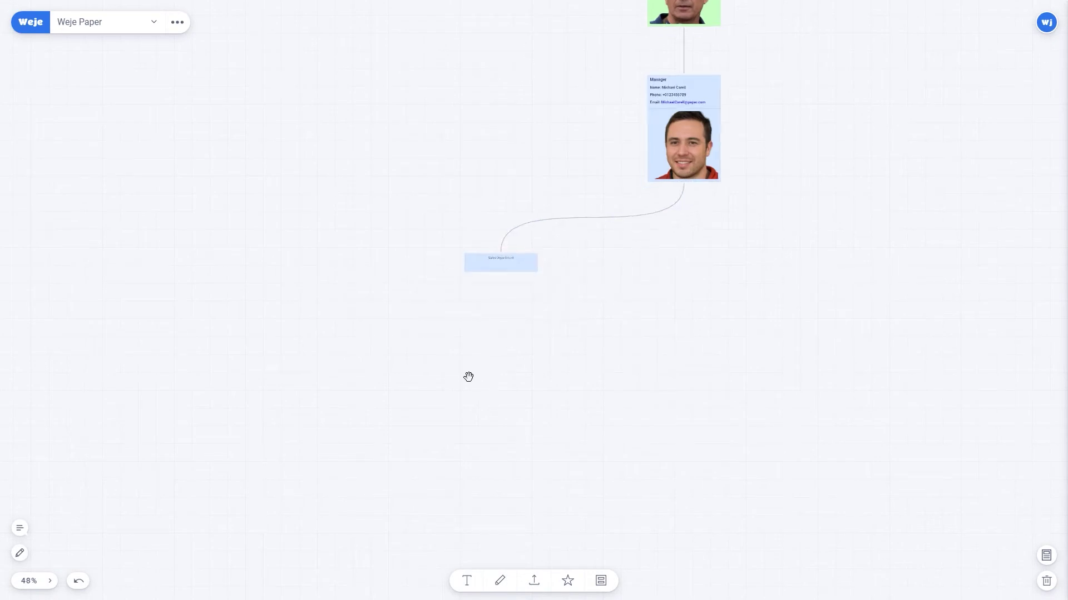
Add a light blue card with the assistant's title, name, phone and email lines.
click(476, 583)
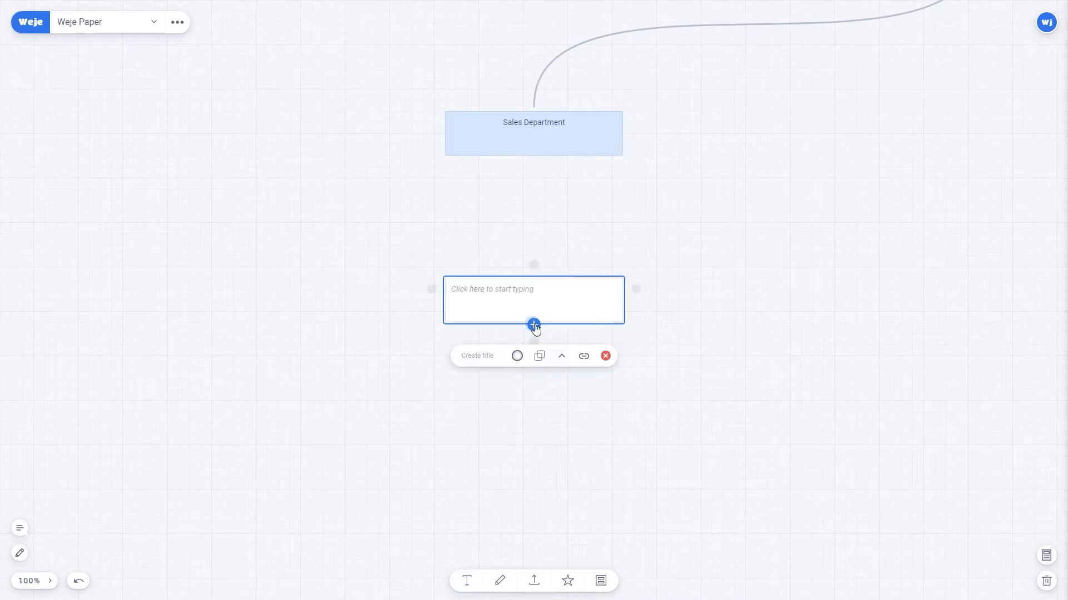
click(517, 356)
click(564, 327)
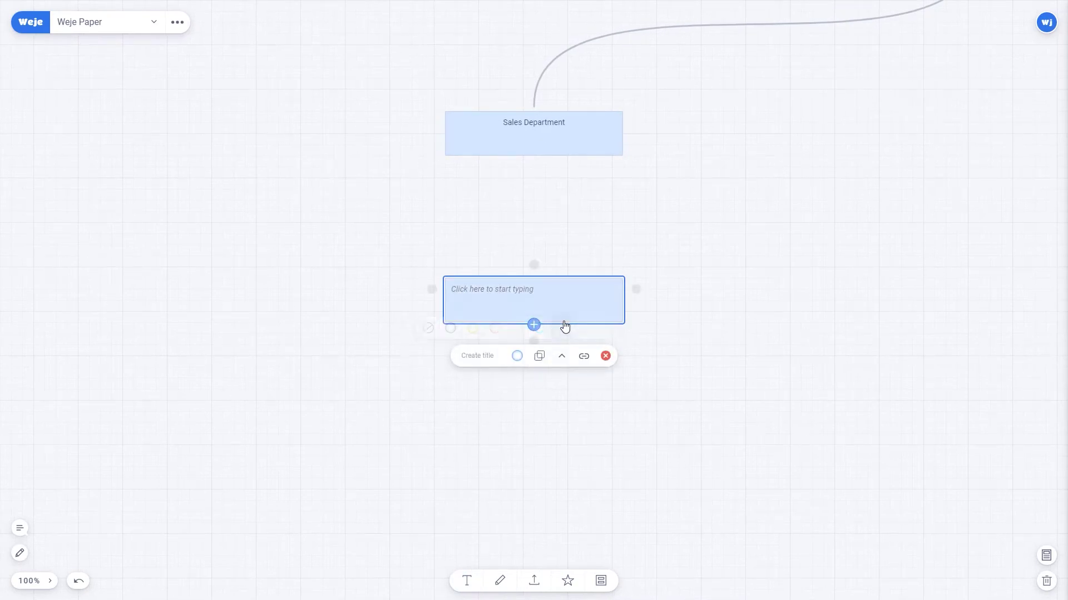
click(569, 292)
text(Manager's assistant, Salesman)
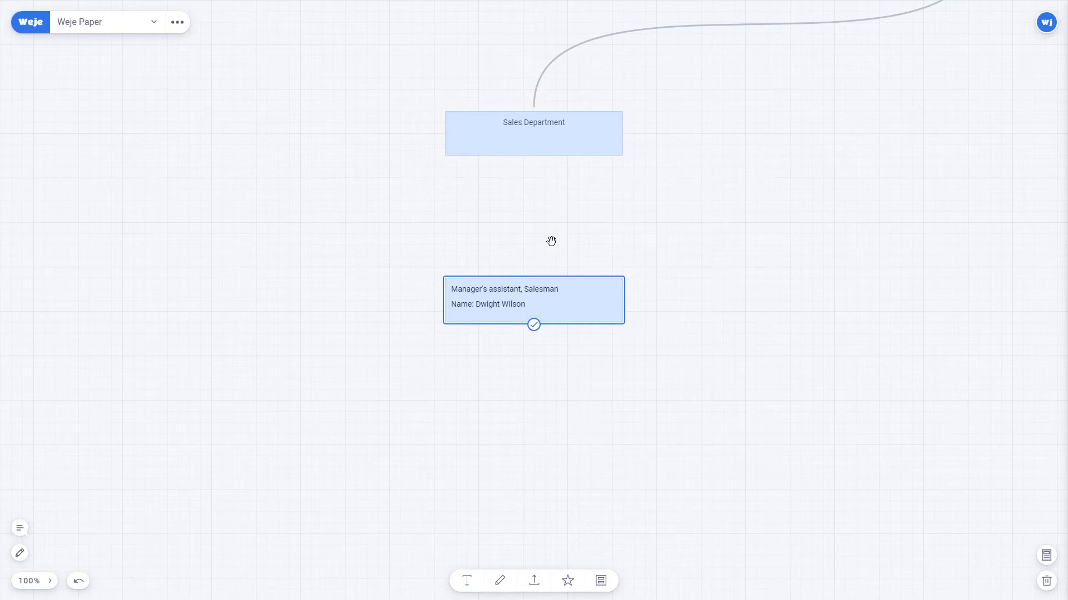
key(Return)
text(Phone: +0123456789)
key(Return)
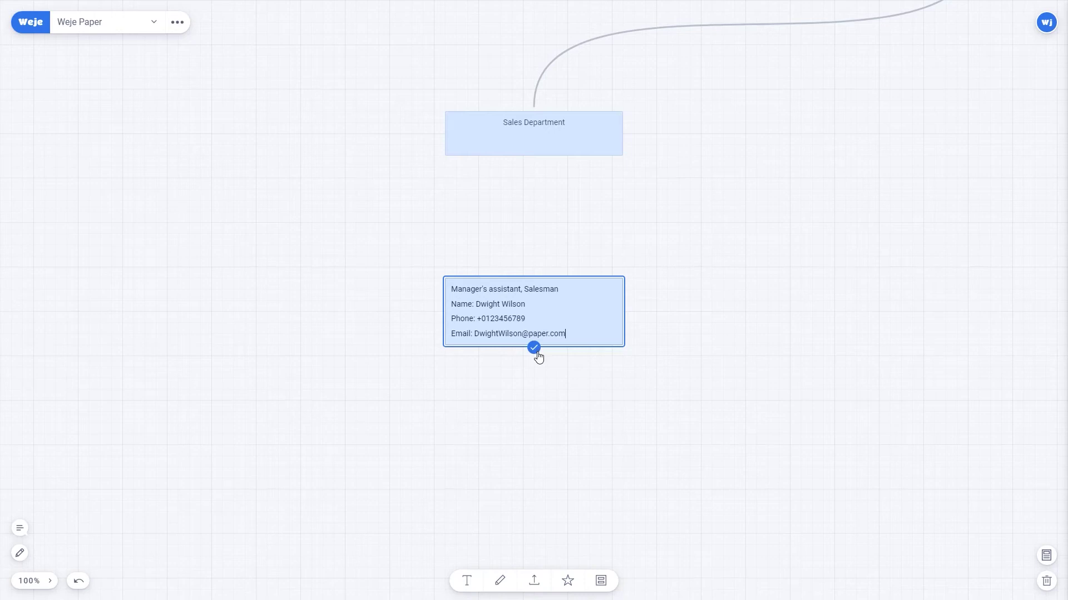
click(533, 347)
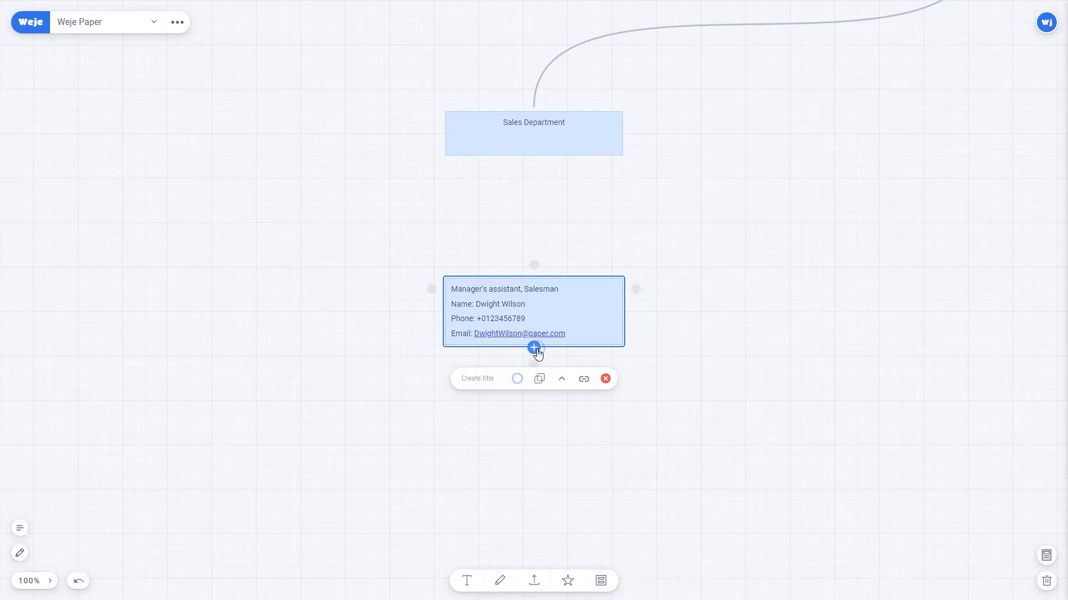
Attach the staff photo, make the role line a heading and details Heading 3.
click(778, 339)
drag(765, 362, 563, 291)
triple_click(503, 243)
click(468, 314)
click(467, 392)
click(468, 314)
click(477, 395)
click(702, 292)
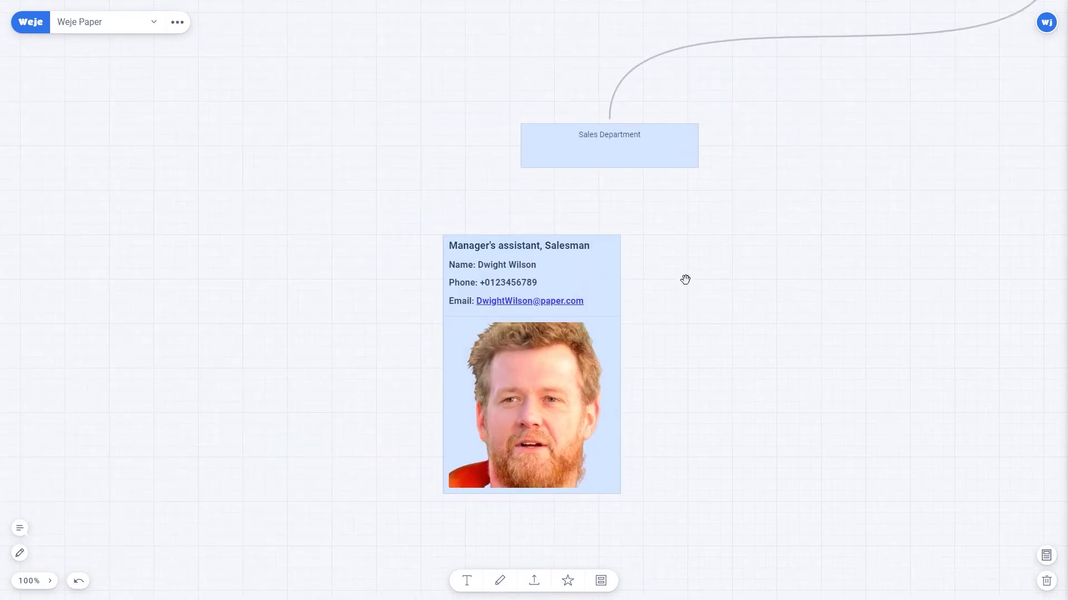
Insert person, phone and envelope icons before the Name, Phone and Email lines.
click(508, 266)
click(507, 266)
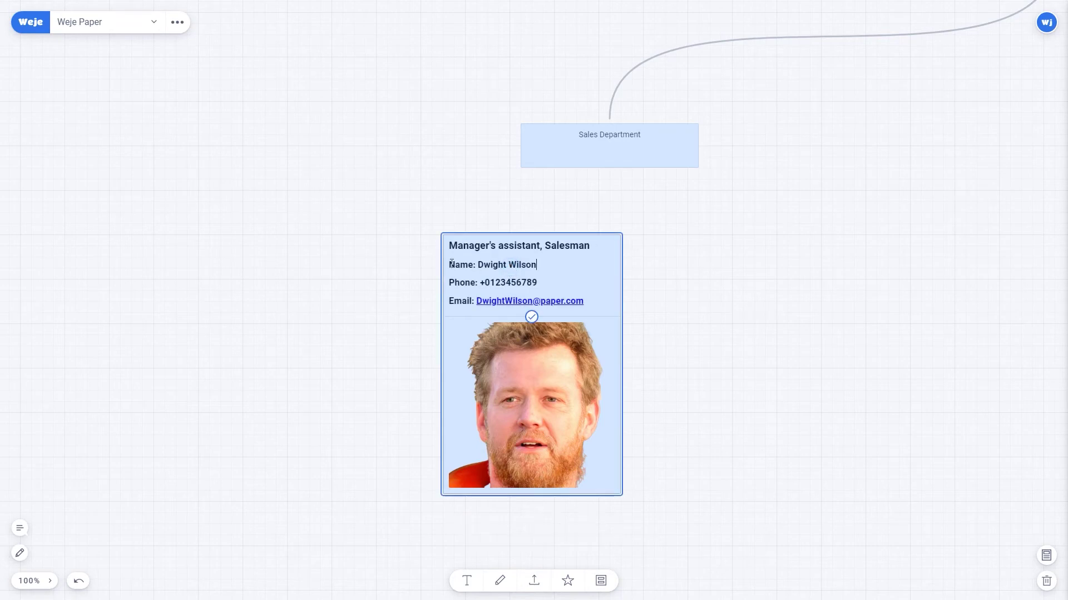
key(ctrl+v)
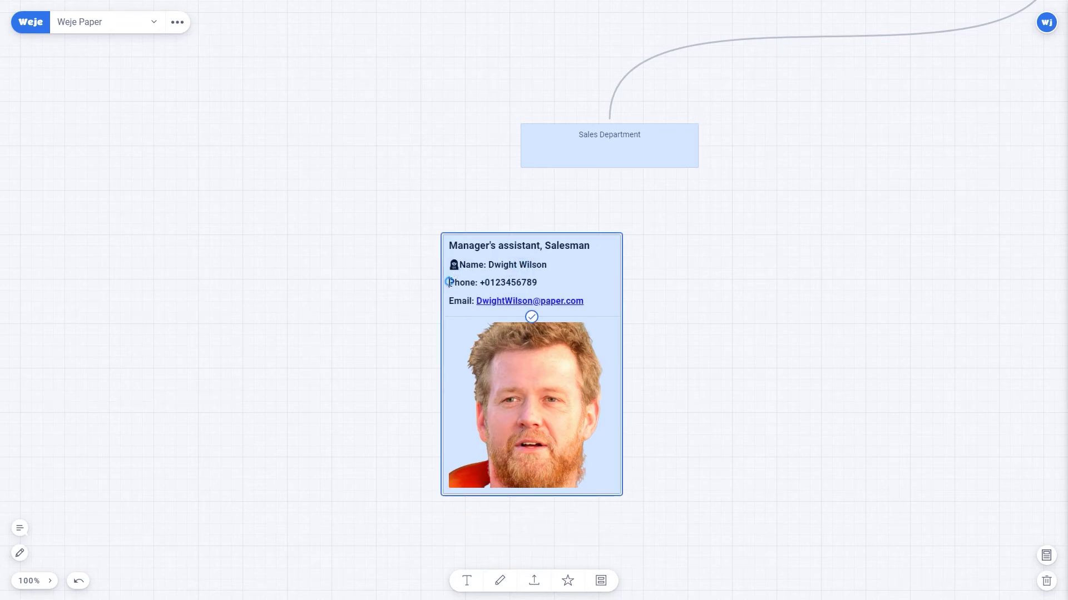
click(449, 282)
text(📞)
click(447, 298)
key(ctrl+v)
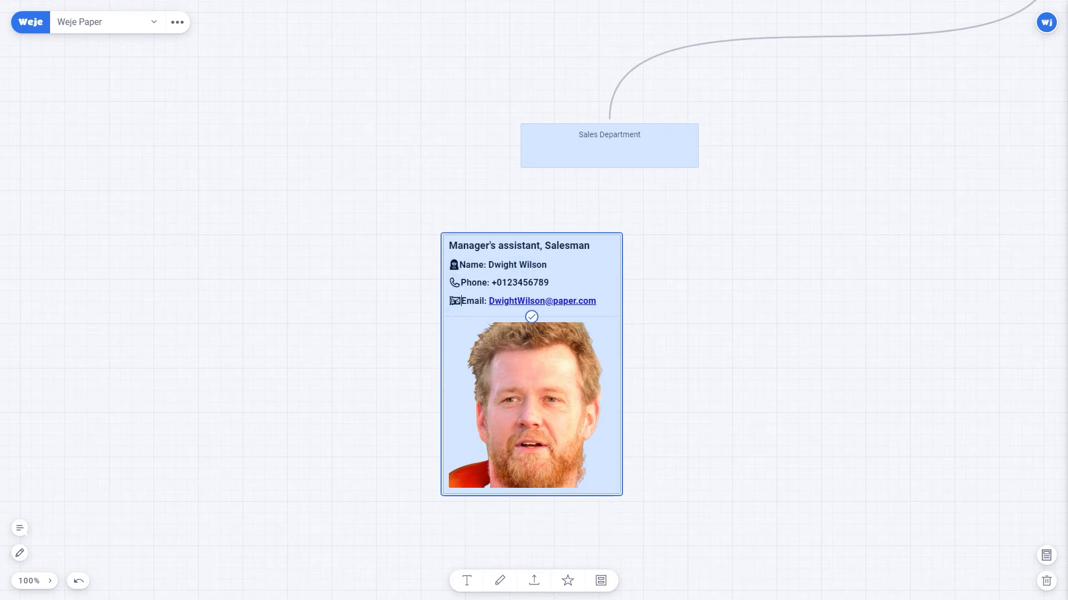
click(532, 317)
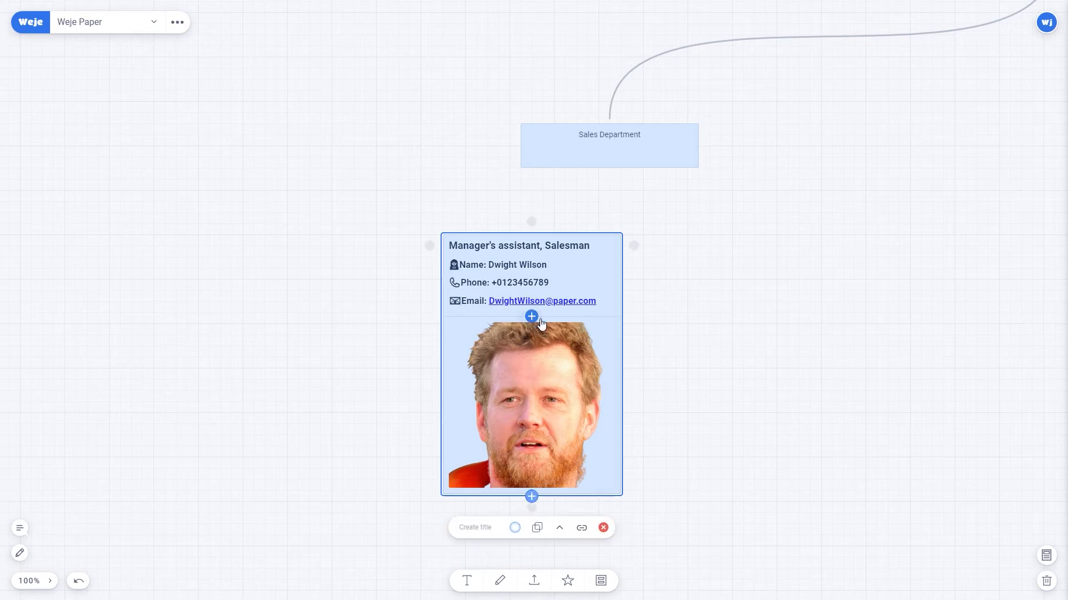
click(751, 318)
scroll(751, 318, down, 5)
Duplicate the assistant card into a row of five cards.
drag(532, 269, 234, 273)
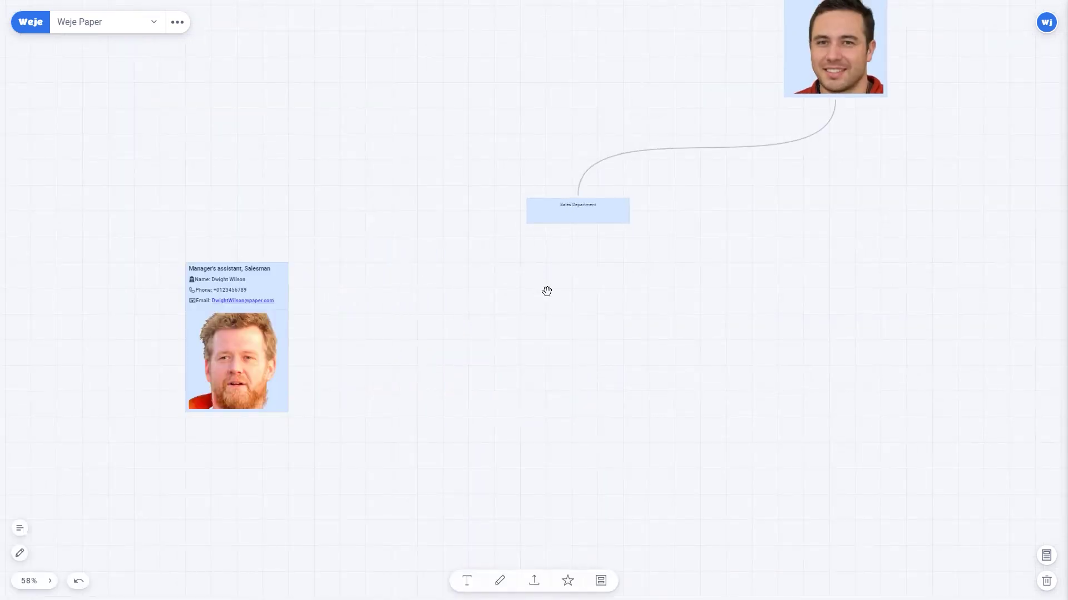
click(238, 270)
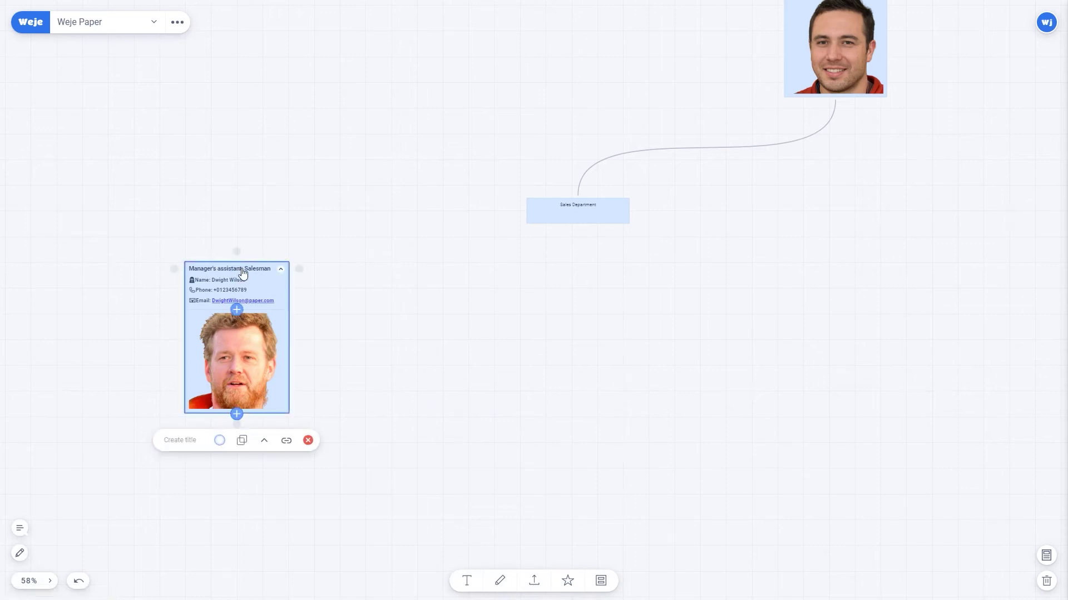
click(241, 441)
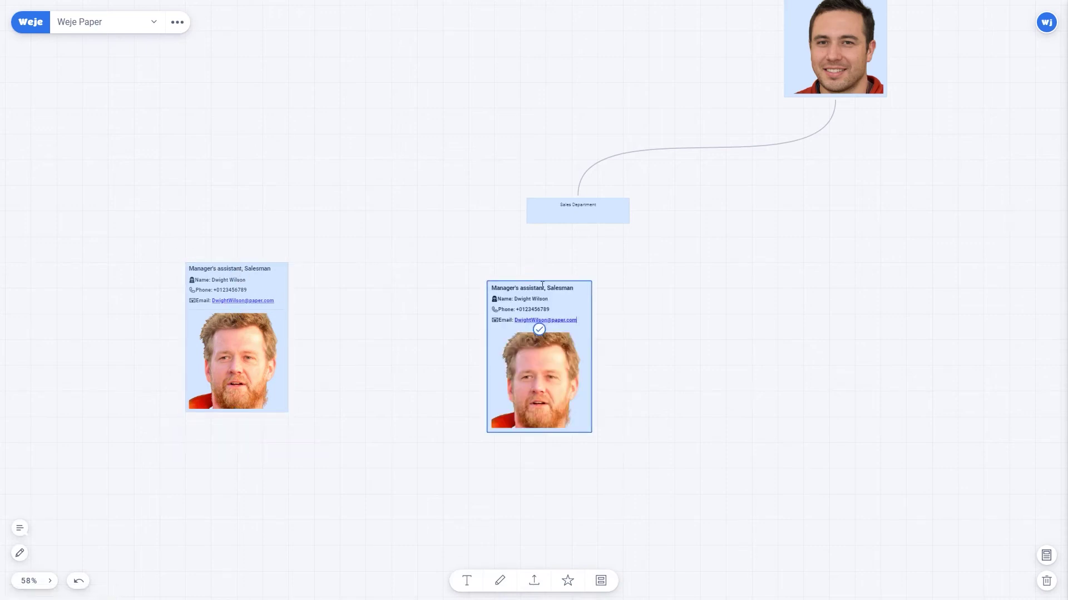
click(540, 331)
drag(539, 278, 403, 258)
click(555, 275)
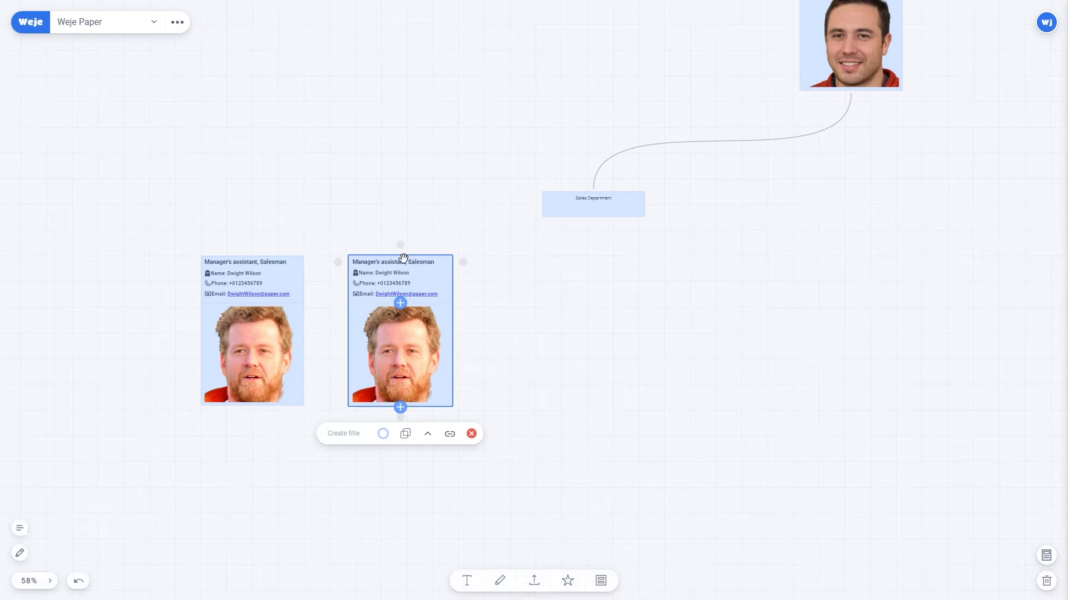
click(404, 433)
drag(724, 374, 541, 340)
click(333, 294)
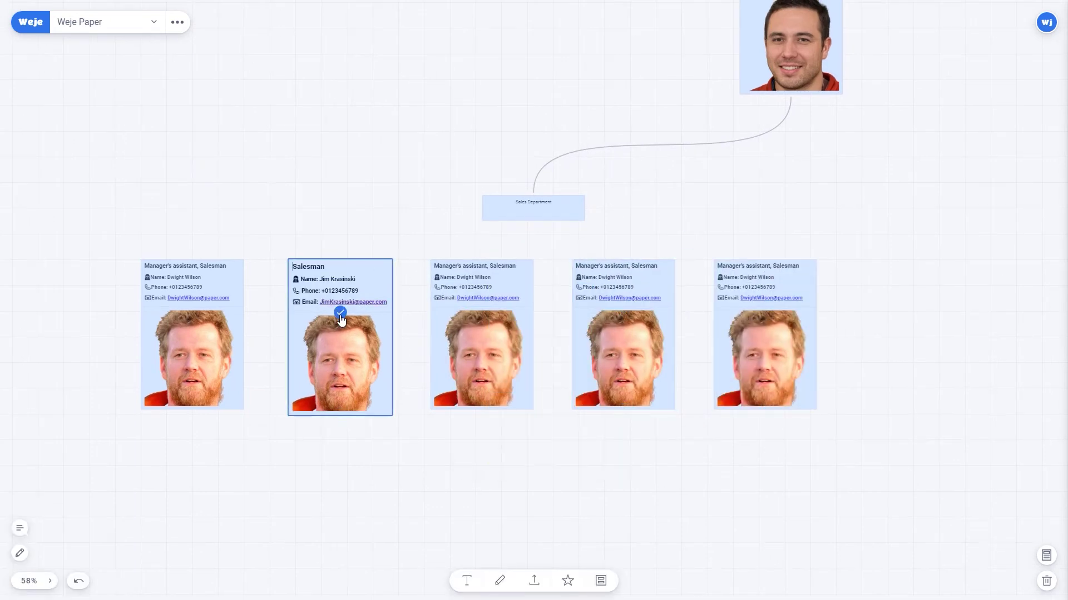
Replace the third, fourth and fifth cards' text with each salesman's details.
double_click(461, 271)
key(ctrl+a)
key(ctrl+v)
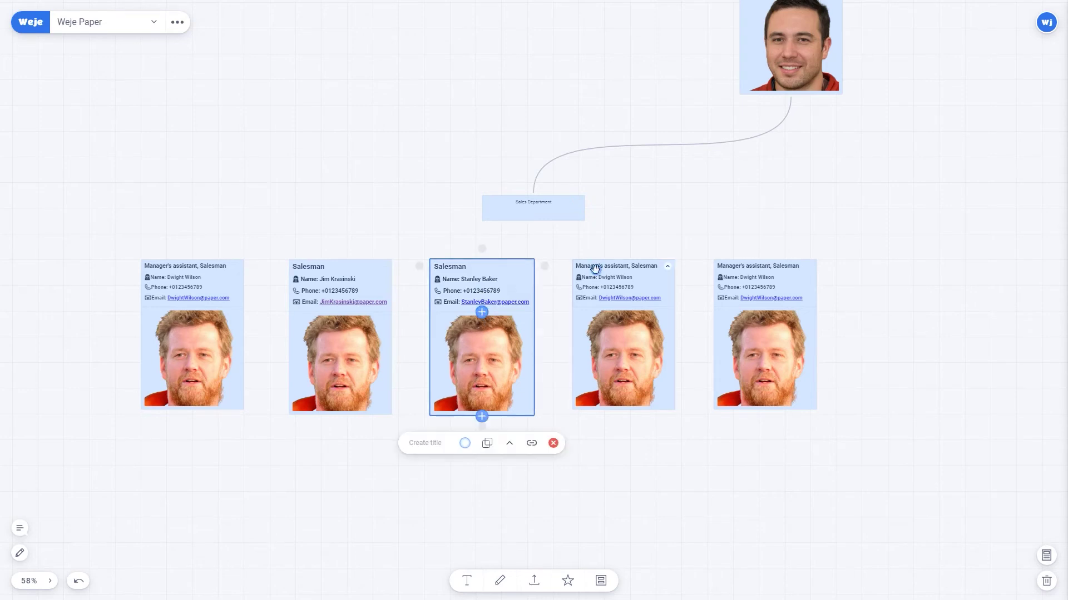
double_click(594, 269)
key(ctrl+a)
key(ctrl+v)
double_click(765, 311)
key(ctrl+a)
key(ctrl+v)
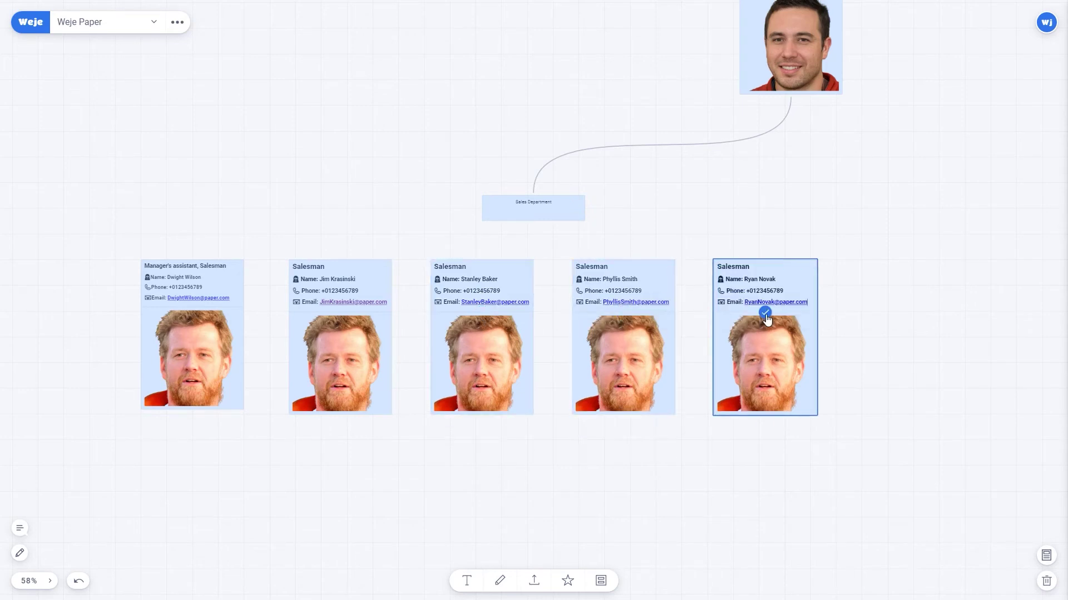
Put new photos into the second through fifth Salesman cards.
drag(642, 489, 690, 362)
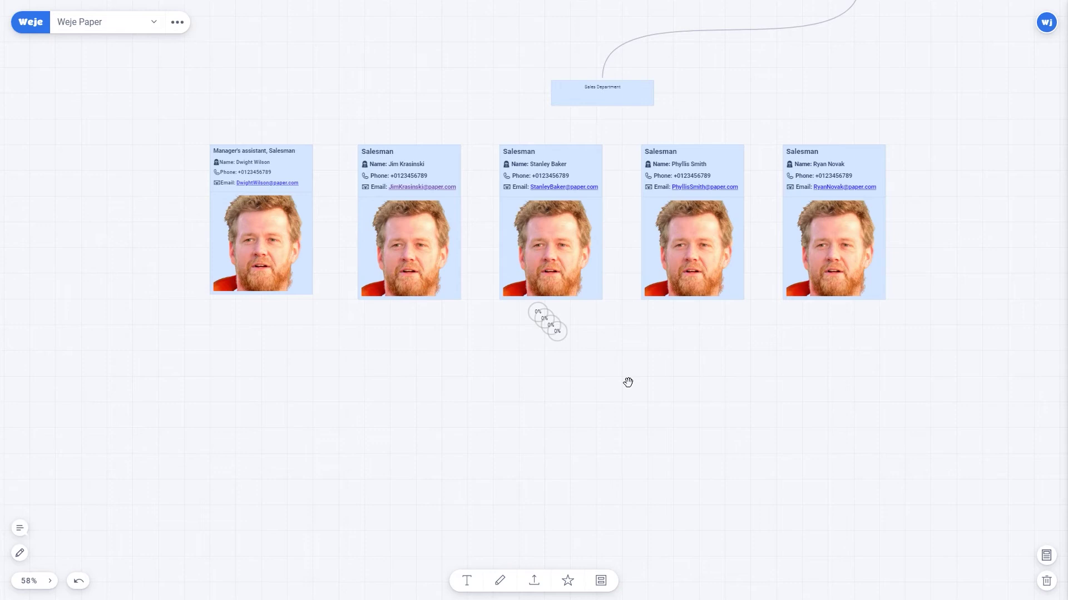
drag(652, 402, 702, 205)
drag(645, 423, 552, 181)
drag(645, 422, 410, 190)
drag(645, 423, 834, 178)
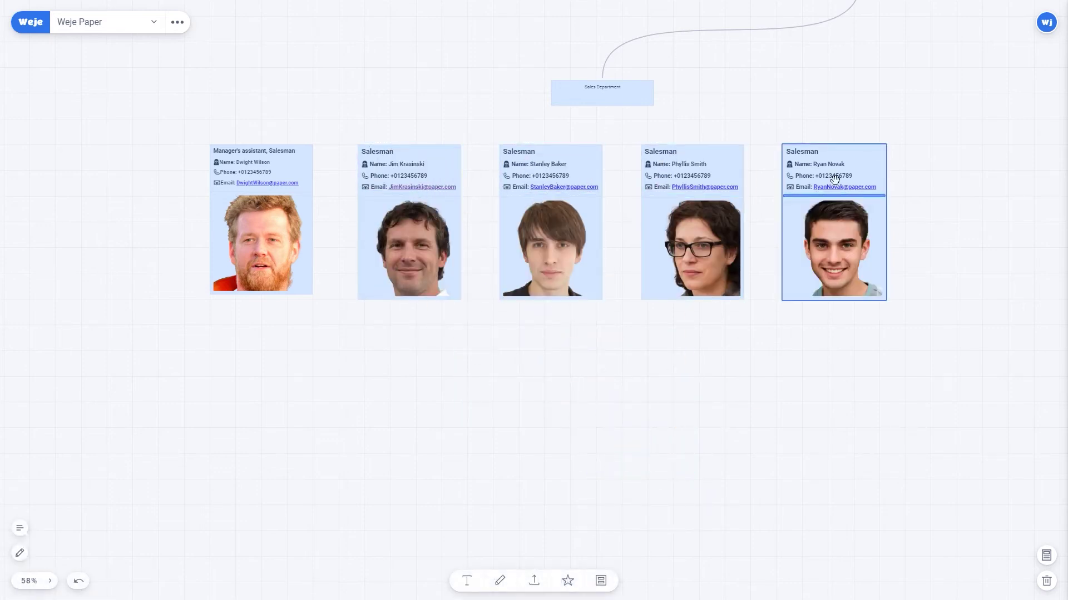
Move Sales Department above the row and stretch it across all five cards.
drag(727, 328, 733, 461)
click(608, 225)
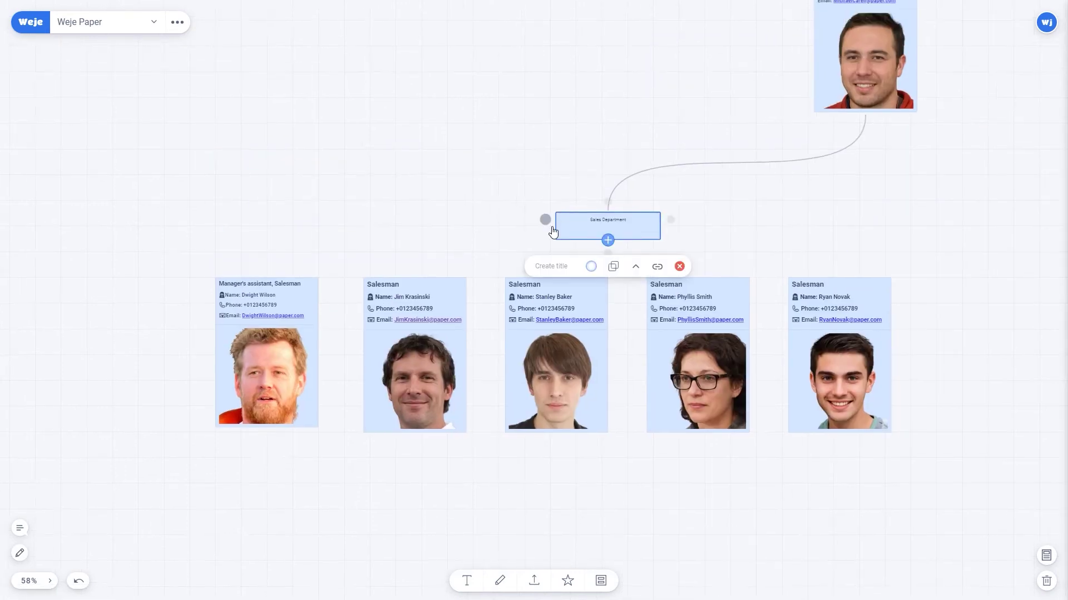
drag(608, 226, 568, 221)
drag(661, 225, 904, 201)
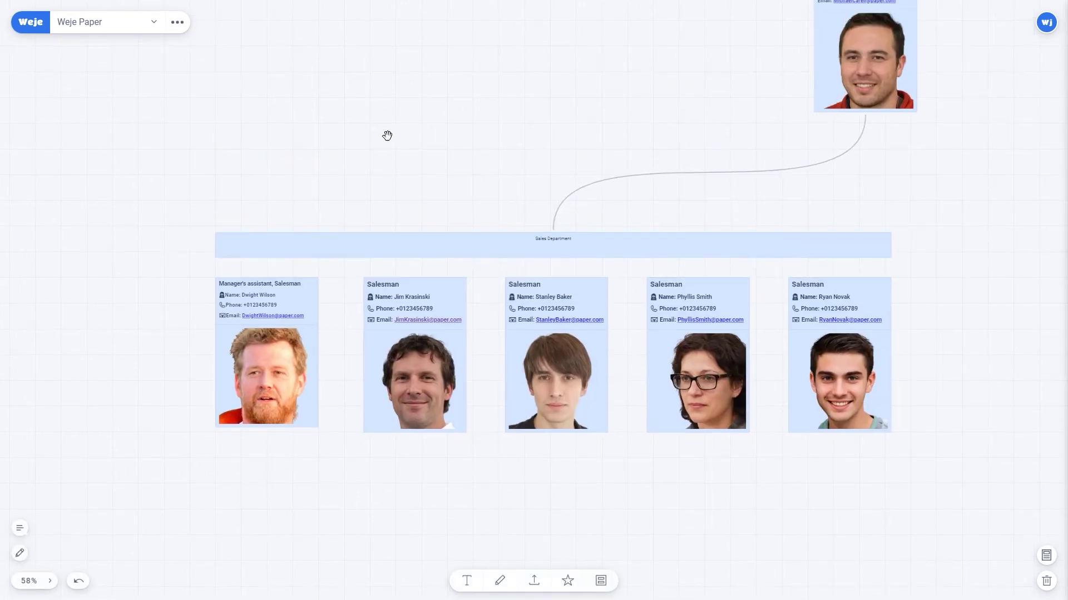
drag(387, 136, 679, 142)
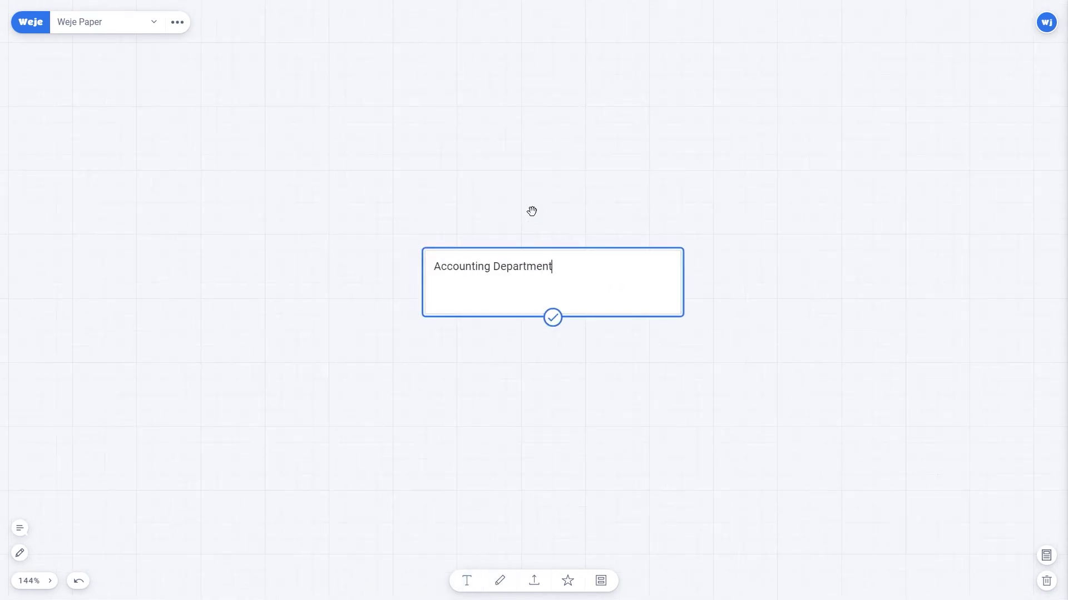
Centre the Accounting Department text and fill its box light green.
click(624, 302)
click(618, 352)
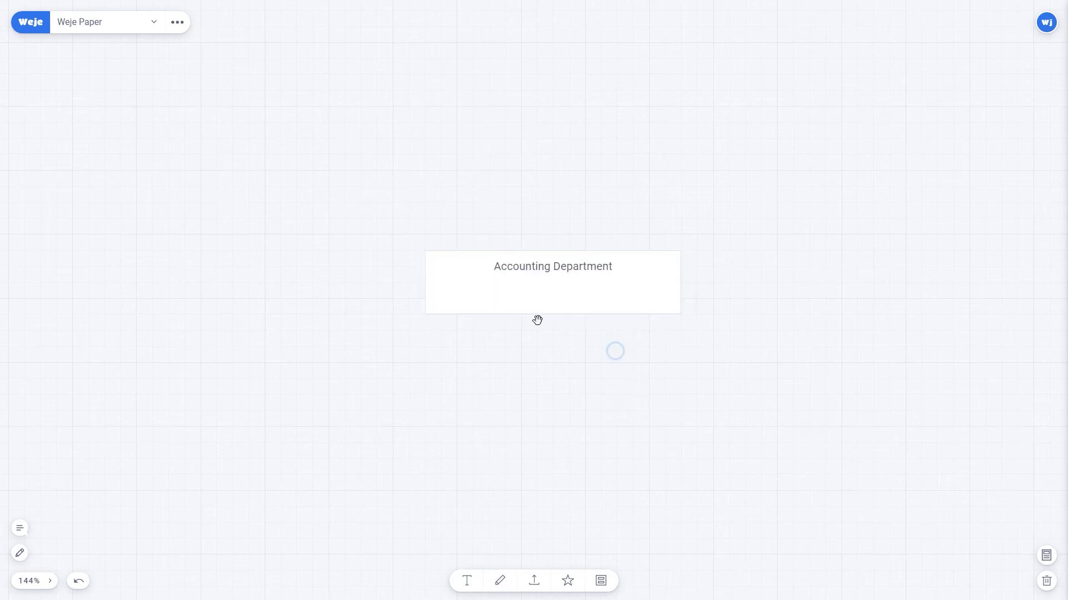
click(542, 257)
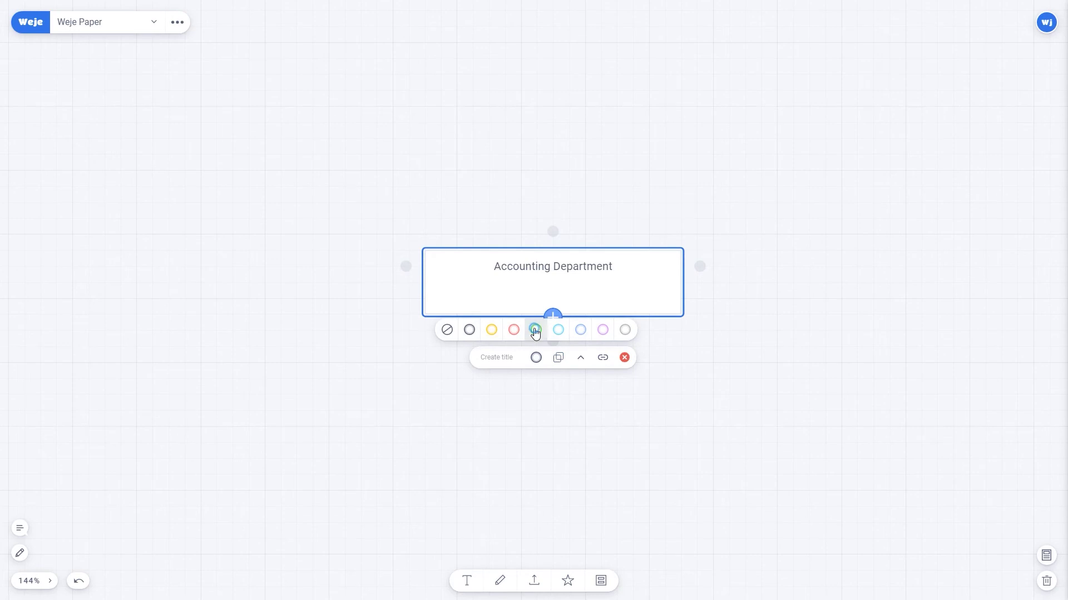
click(535, 330)
Link the Accounting Department box to the manager card with a curved connector.
scroll(533, 327, down, 5)
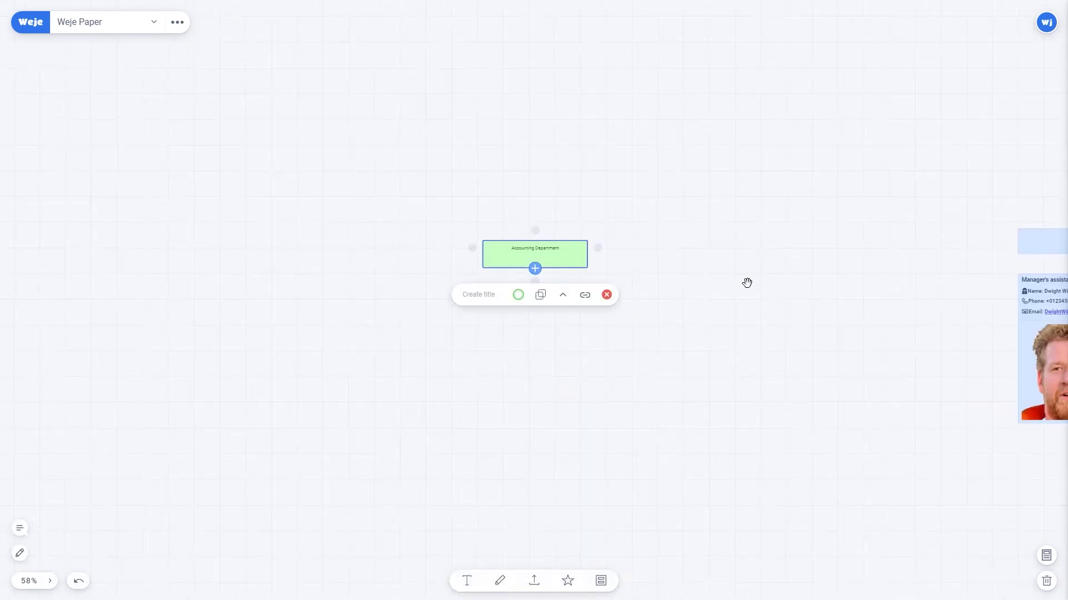
scroll(745, 282, down, 5)
drag(506, 286, 962, 240)
scroll(810, 319, up, 5)
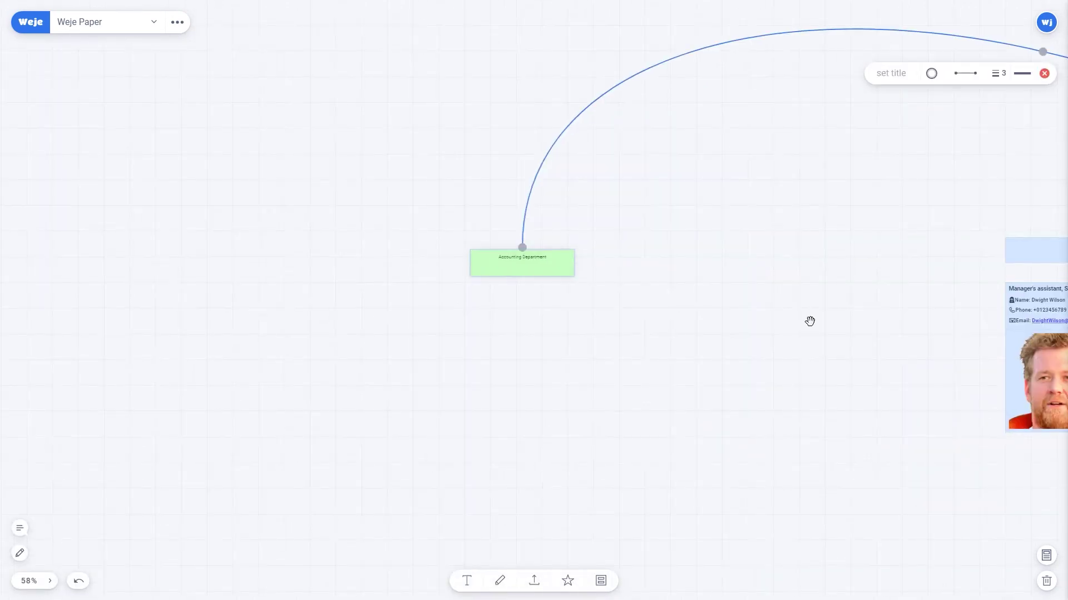
click(861, 276)
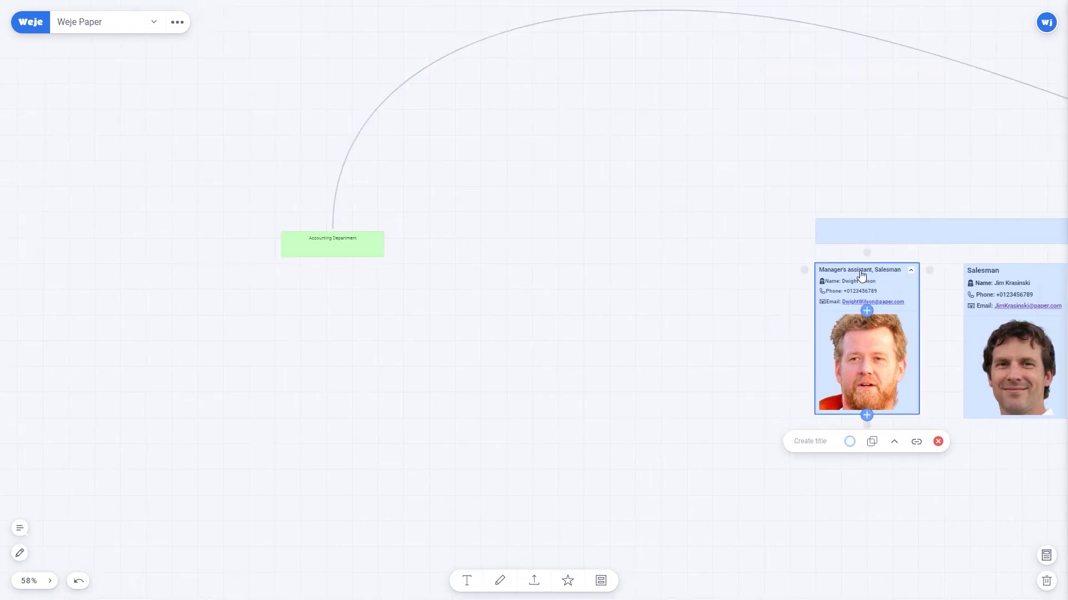
Place two copies of the assistant card side by side under the Accounting Department box.
click(872, 442)
drag(657, 348, 858, 326)
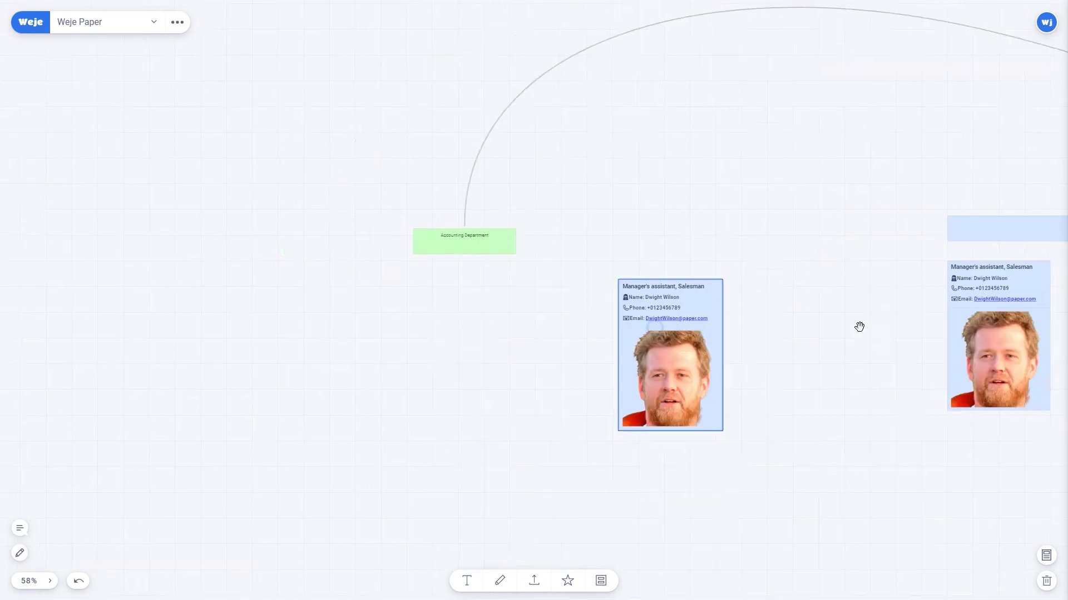
drag(650, 286, 394, 300)
click(389, 478)
drag(532, 304, 549, 291)
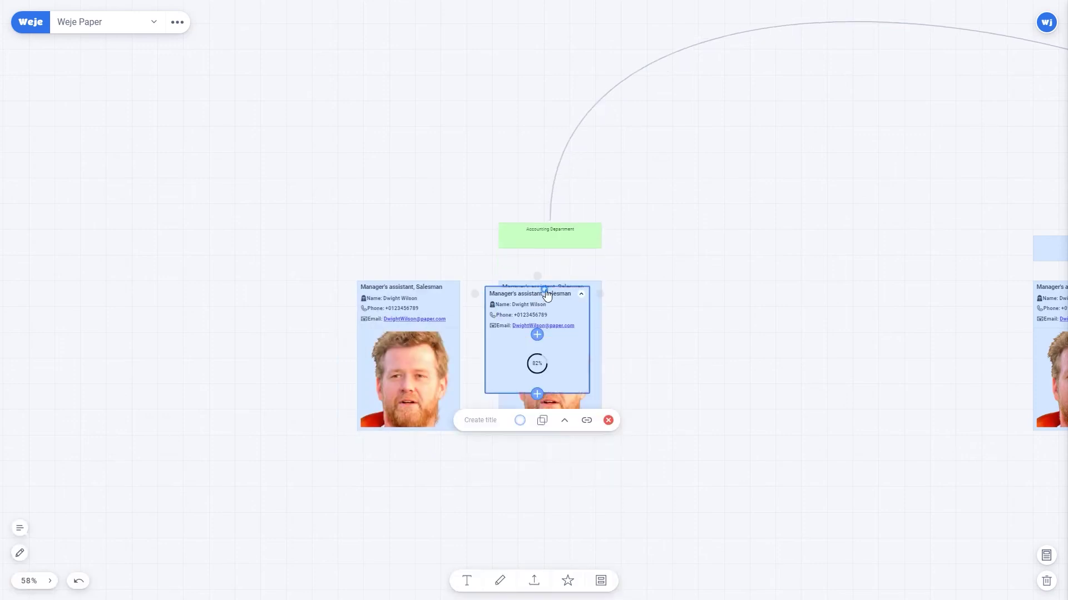
Make all three cards under Accounting yellow.
click(400, 287)
click(391, 458)
click(541, 285)
click(530, 458)
click(684, 284)
click(674, 458)
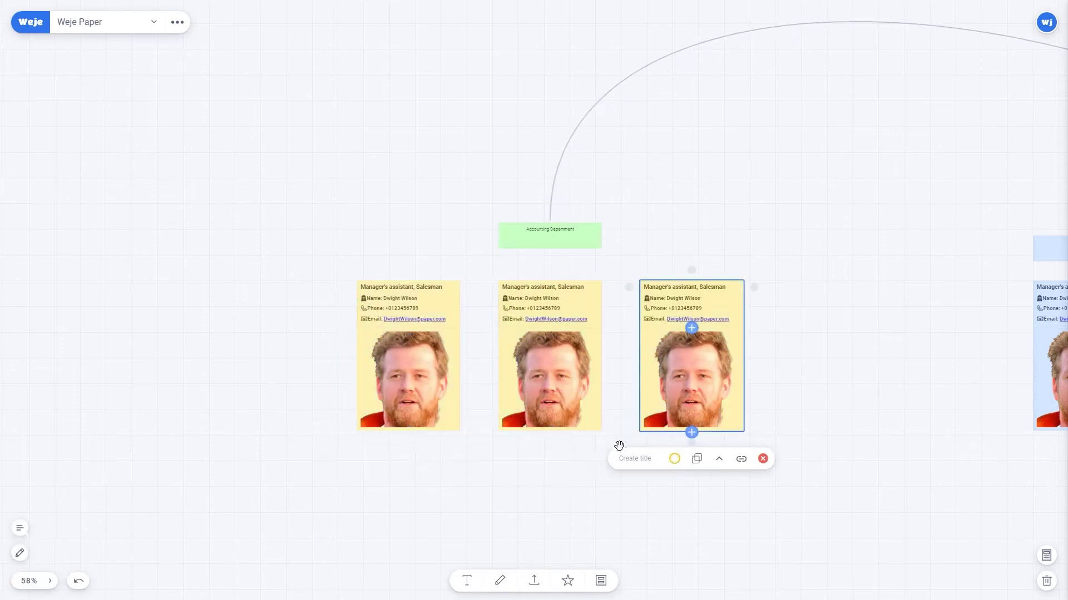
Replace each card's text with its own accountant's contact details.
double_click(375, 288)
key(ctrl+a)
key(ctrl+v)
double_click(541, 289)
key(ctrl+a)
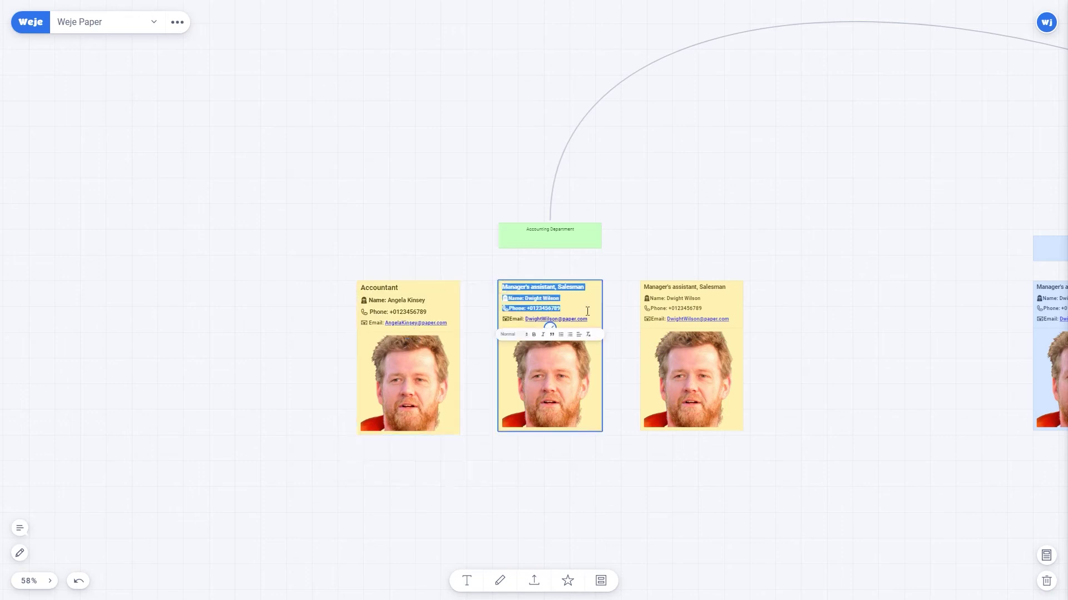
key(ctrl+v)
double_click(670, 288)
key(ctrl+a)
key(ctrl+v)
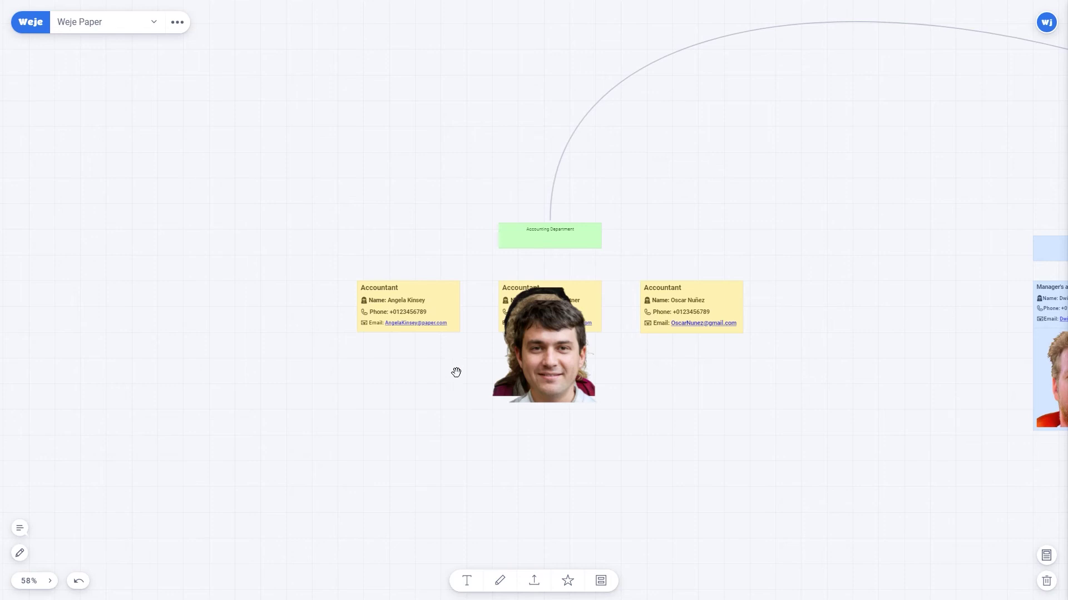
Drop the new photos into the accountant cards and widen the Accounting Department box.
drag(451, 361, 658, 424)
drag(553, 351, 410, 326)
drag(543, 439, 693, 334)
click(553, 236)
drag(611, 229, 546, 244)
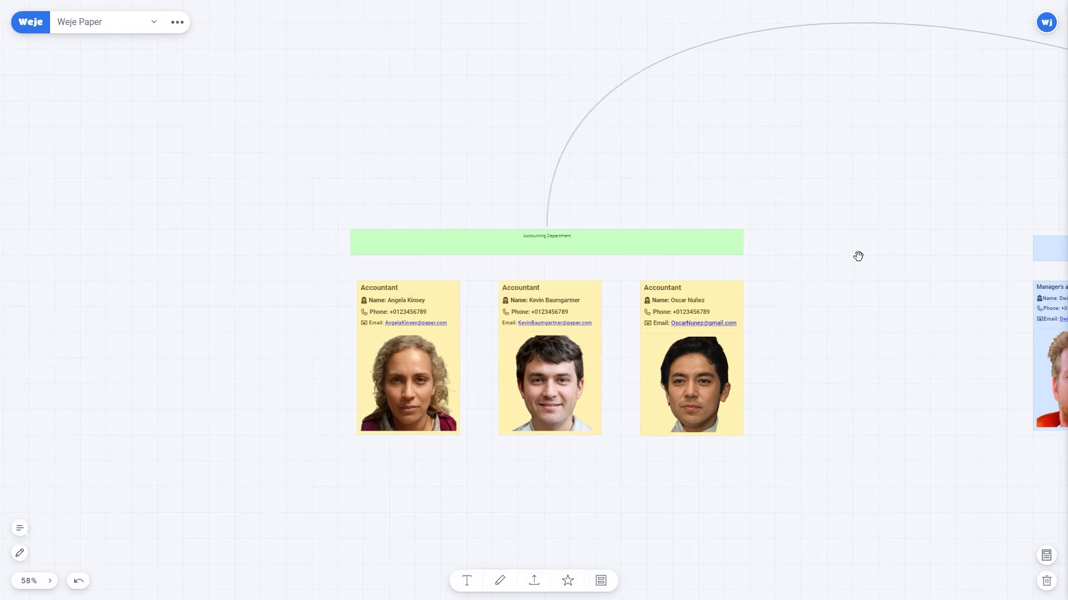
Stretch Accounting over all three cards, then copy the last salesman card with a woman's photo.
drag(859, 256, 553, 284)
scroll(552, 284, right, 15)
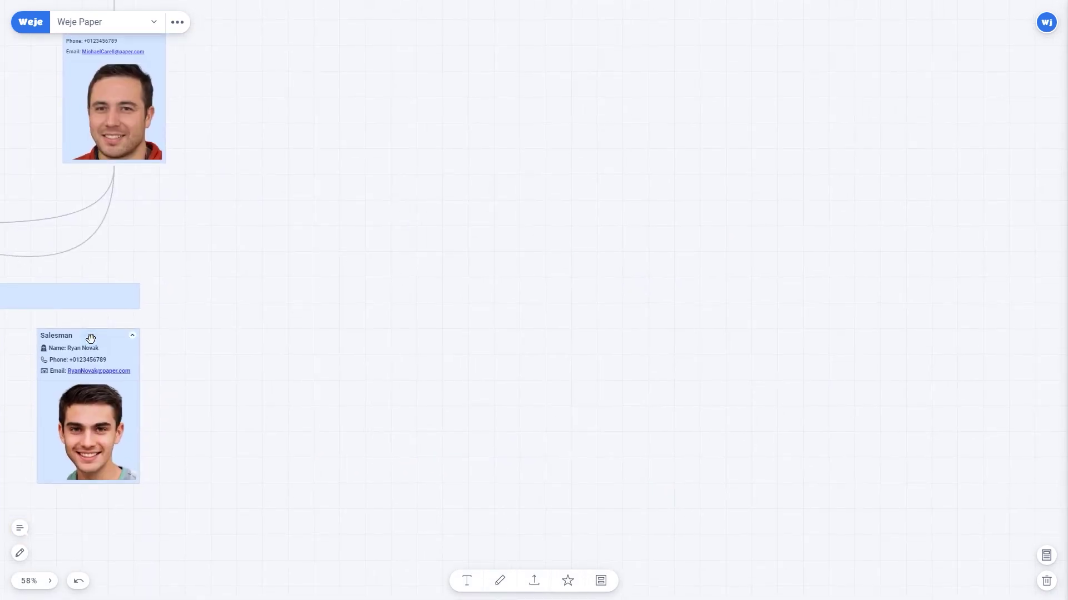
click(100, 513)
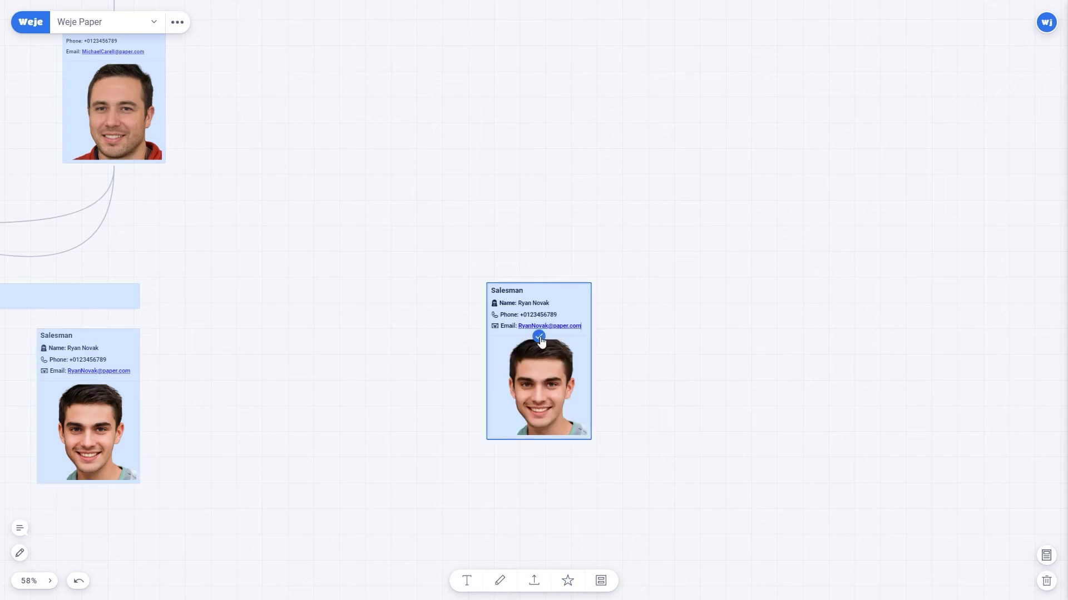
drag(555, 286, 491, 325)
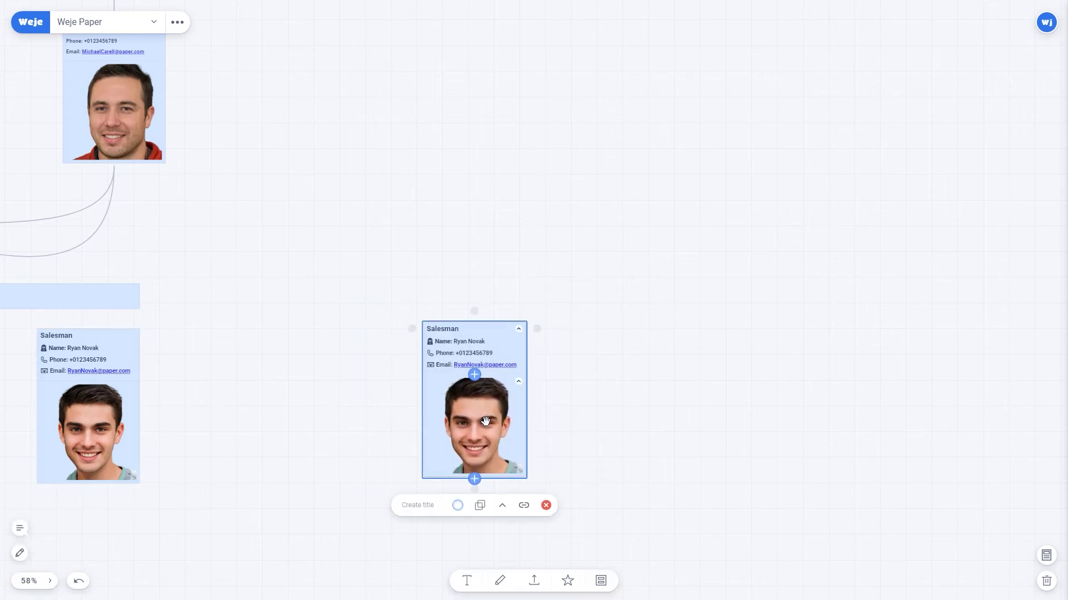
key(Delete)
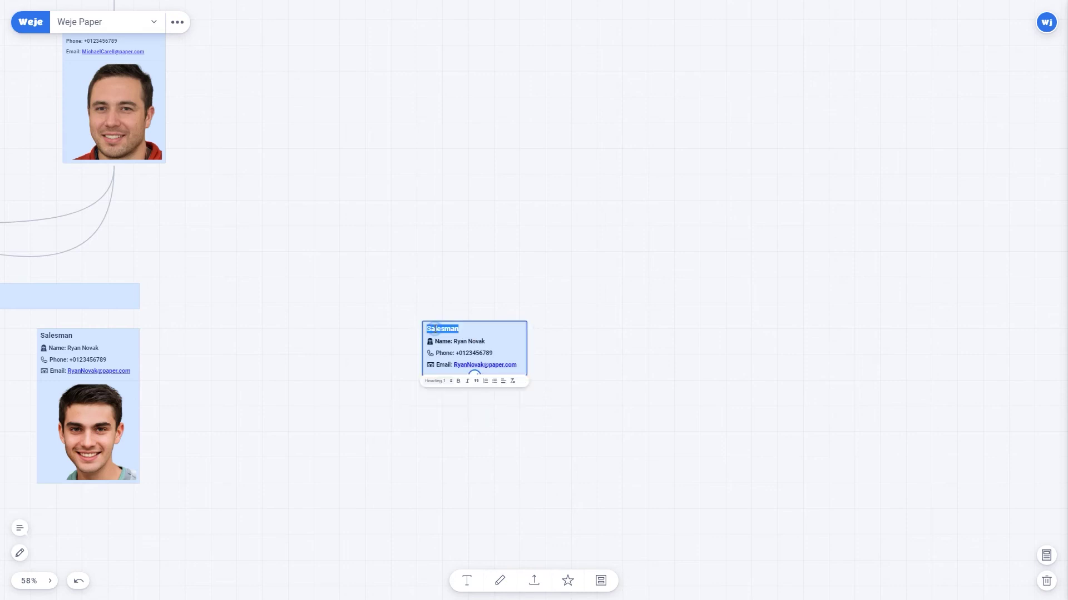
key(ctrl+v)
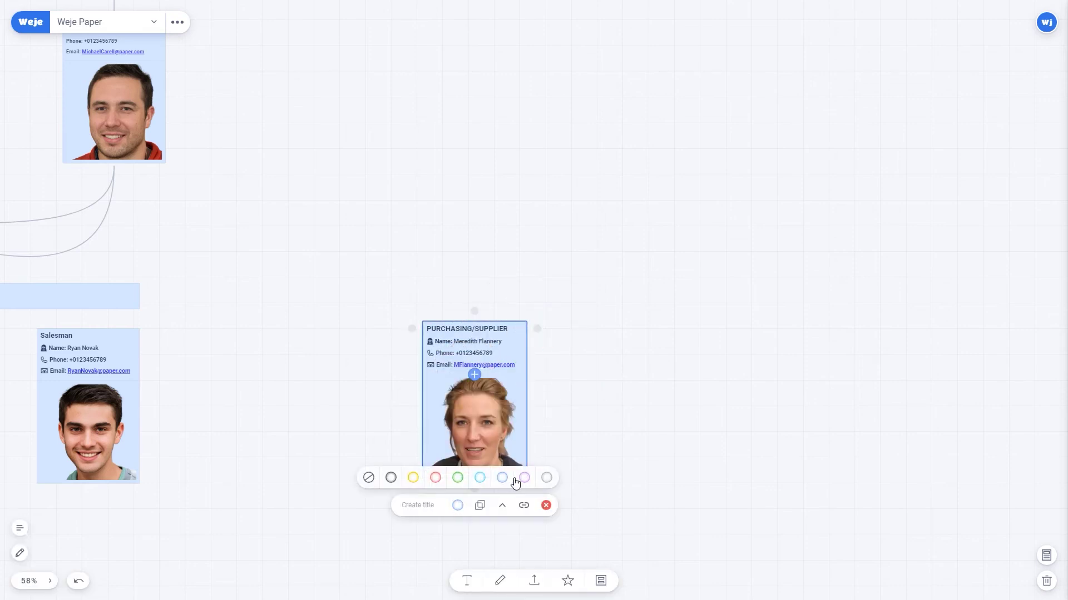
Duplicate the Purchasing/Supplier card as a Quality Control card placed beside it.
scroll(736, 402, right, 2)
scroll(545, 334, up, 3)
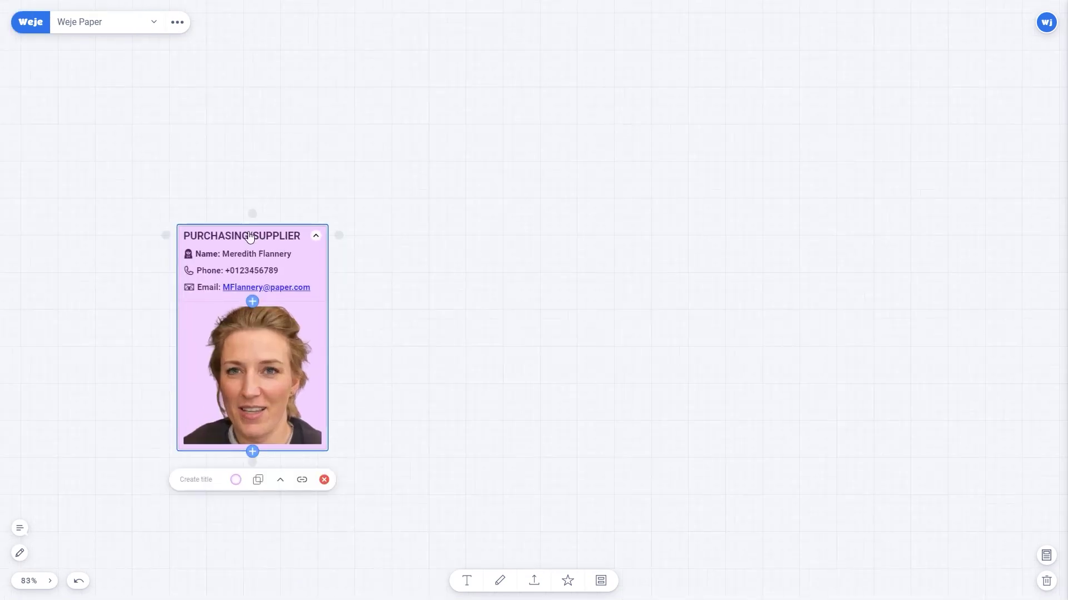
click(258, 480)
key(ctrl+v)
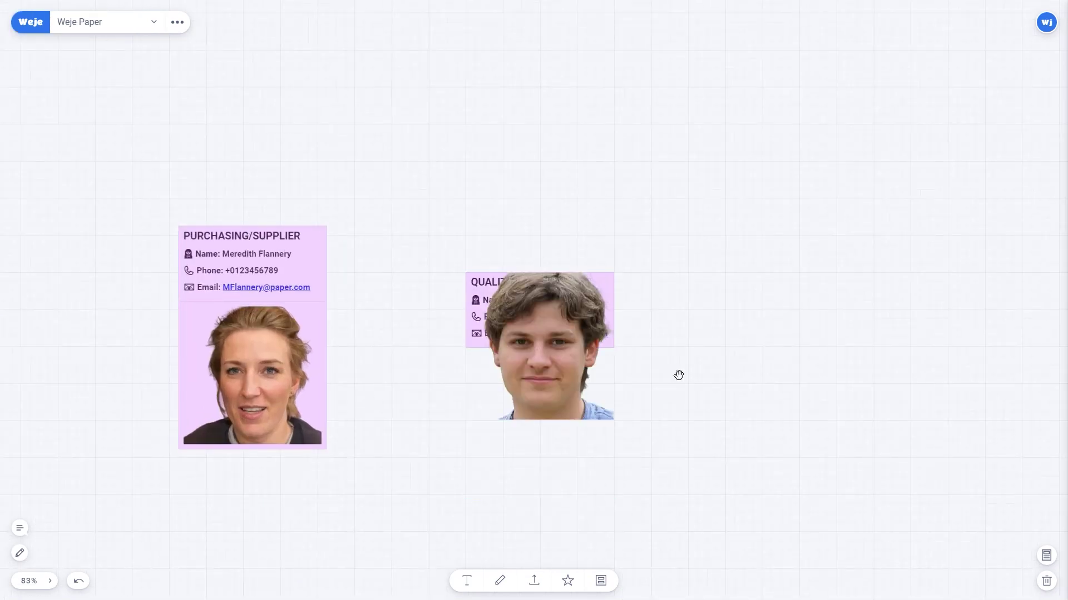
drag(565, 285, 483, 234)
scroll(384, 229, right, 5)
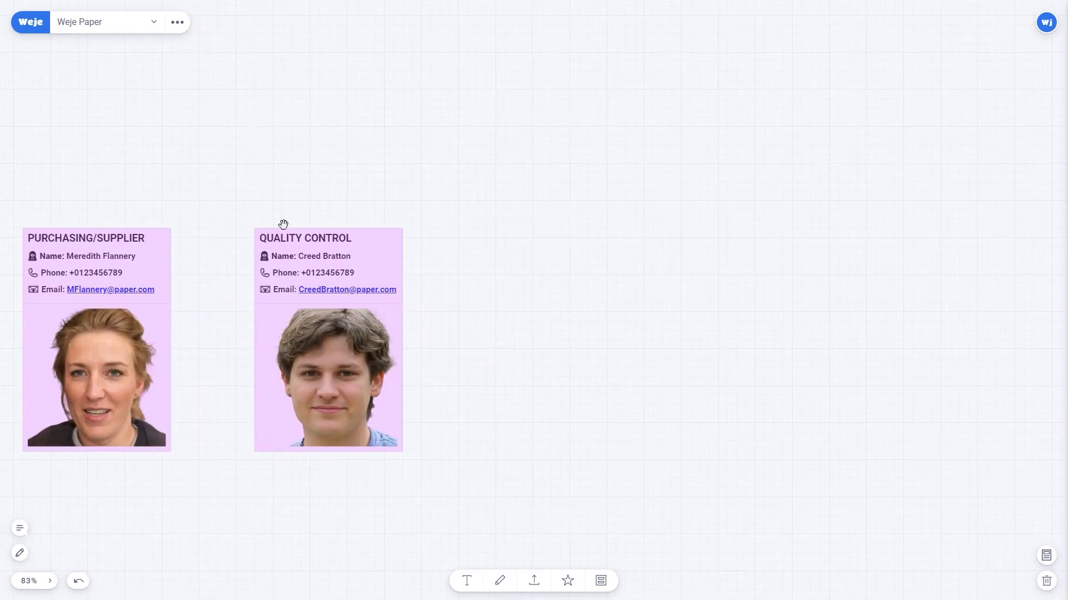
Make three copies of the Quality Control card and line them up in a row.
click(282, 224)
click(334, 481)
scroll(756, 377, right, 2)
scroll(589, 445, right, 3)
key(ctrl+d)
drag(523, 278, 616, 211)
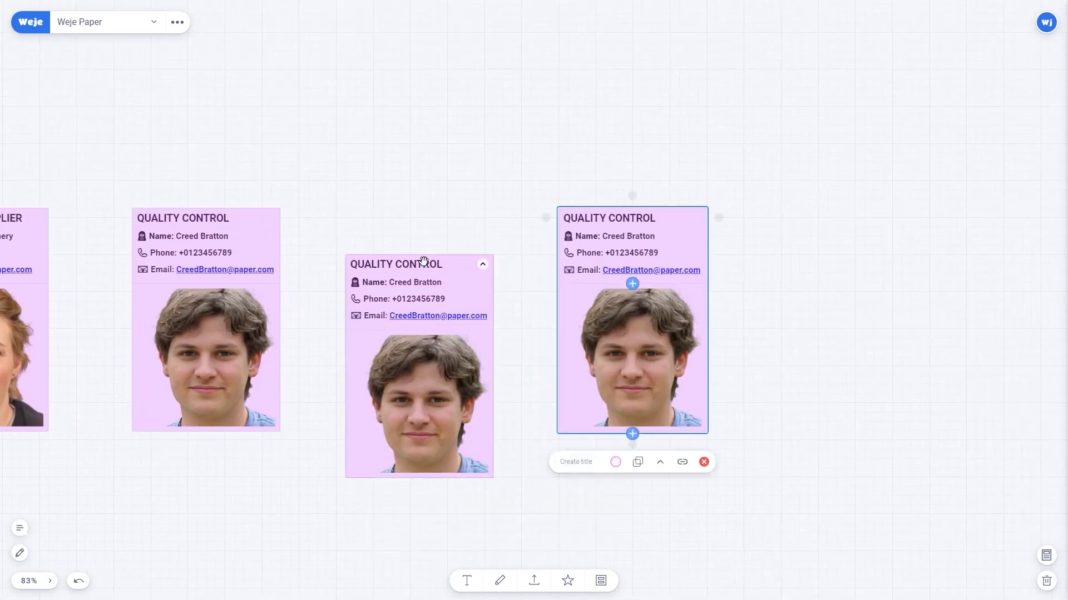
drag(427, 262, 436, 214)
key(ctrl+d)
drag(523, 272, 821, 206)
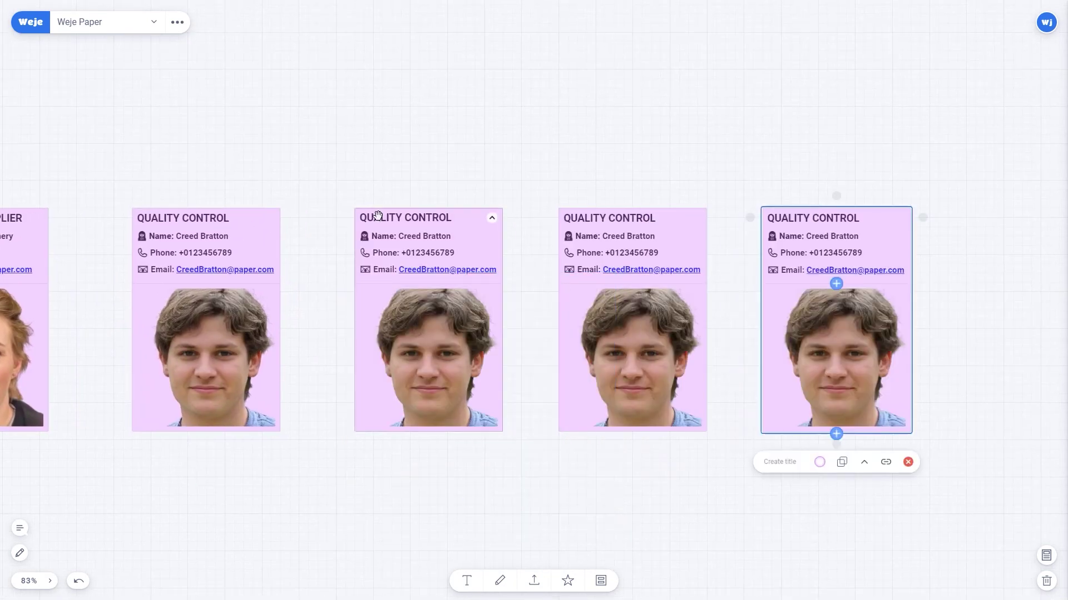
Turn the copies into Customer Service, HR Manager and Secretary cards, clearing the old photos.
double_click(428, 245)
key(ctrl+a)
key(ctrl+v)
click(456, 460)
double_click(633, 245)
key(ctrl+a)
key(ctrl+v)
click(632, 285)
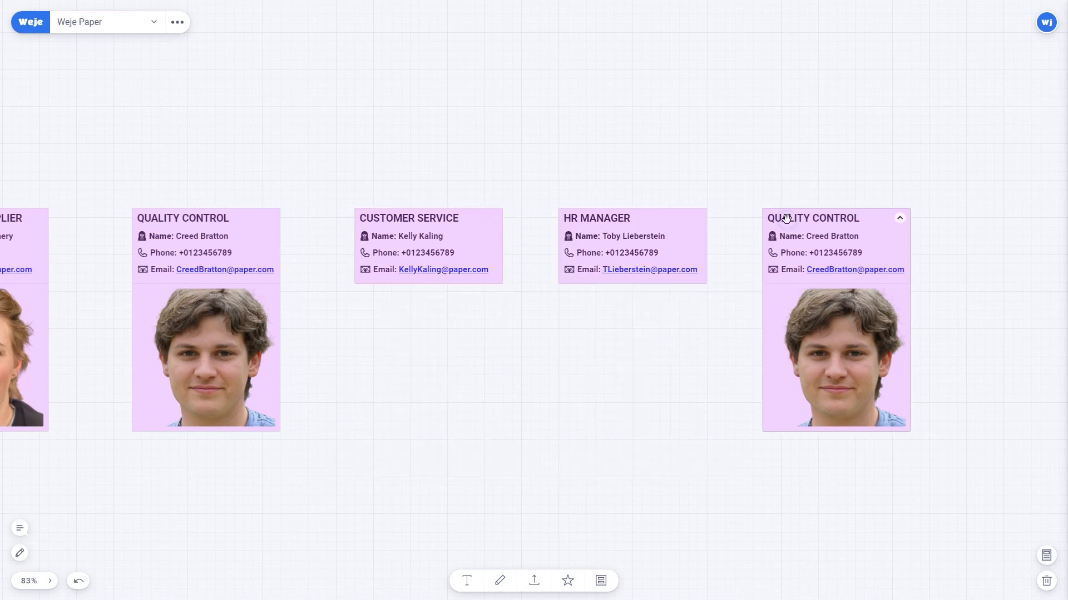
double_click(835, 245)
key(ctrl+a)
key(ctrl+v)
click(835, 284)
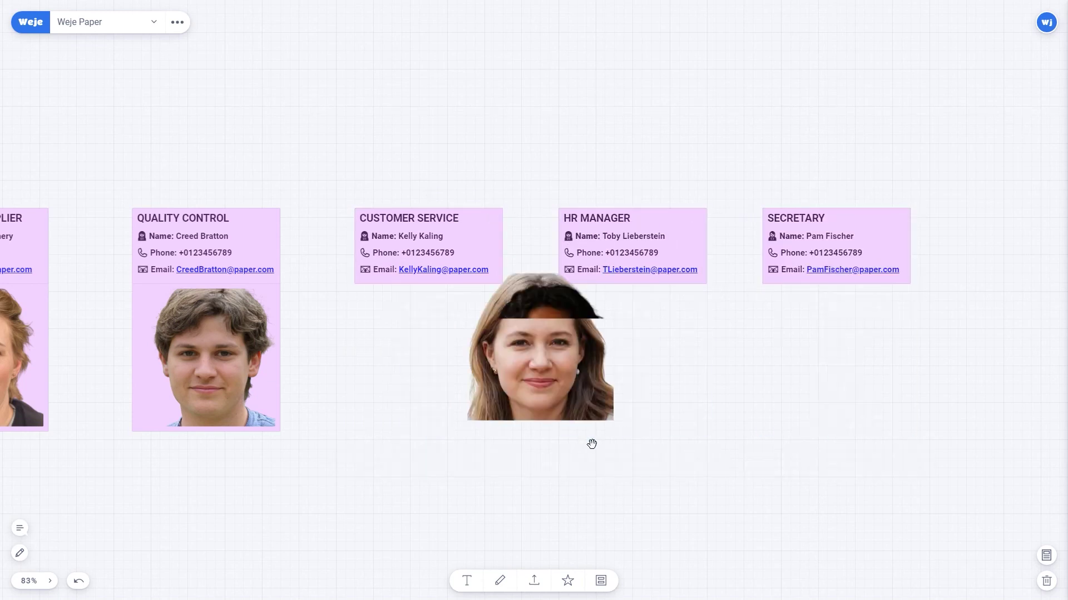
Add the man's photo to HR Manager and women's photos to Customer Service and Secretary.
drag(591, 444, 644, 283)
drag(528, 333, 392, 289)
drag(534, 344, 832, 282)
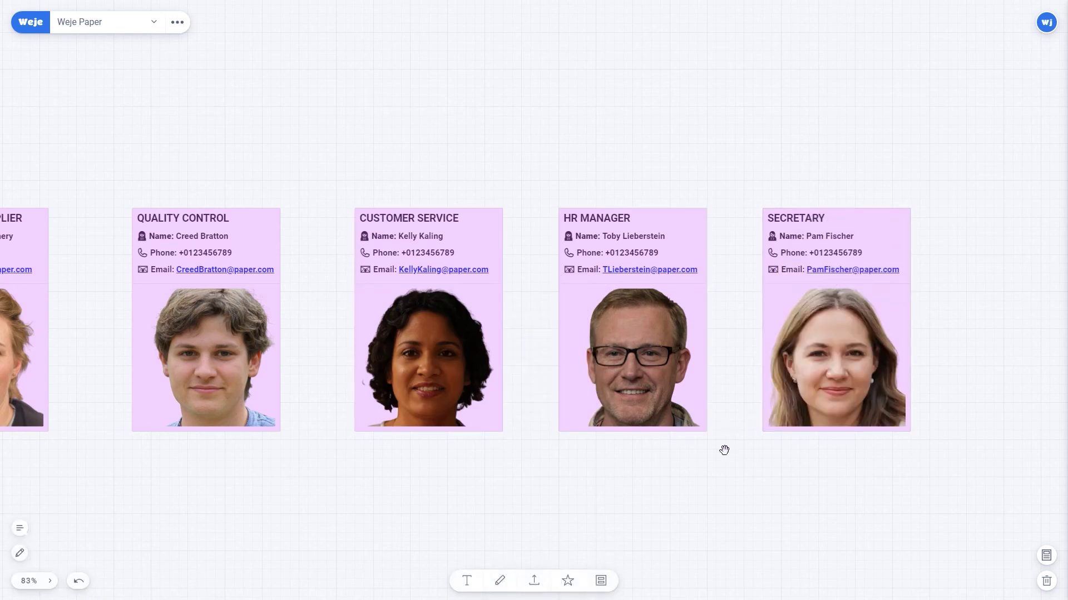
Check the lilac Customer Service and Secretary cards and open the Secretary card's colour palette.
scroll(724, 450, down, 5)
drag(565, 226, 720, 308)
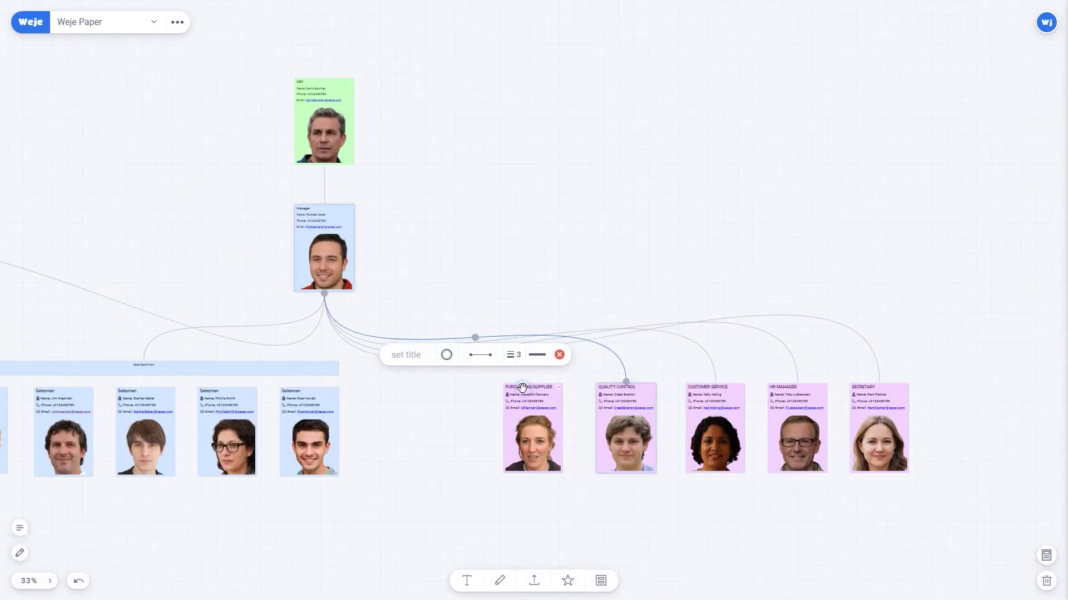
click(712, 392)
click(878, 428)
click(866, 505)
Colour the Sales Director card light blue and move it toward the accountant cards.
drag(84, 334, 605, 275)
scroll(542, 414, up, 3)
click(467, 581)
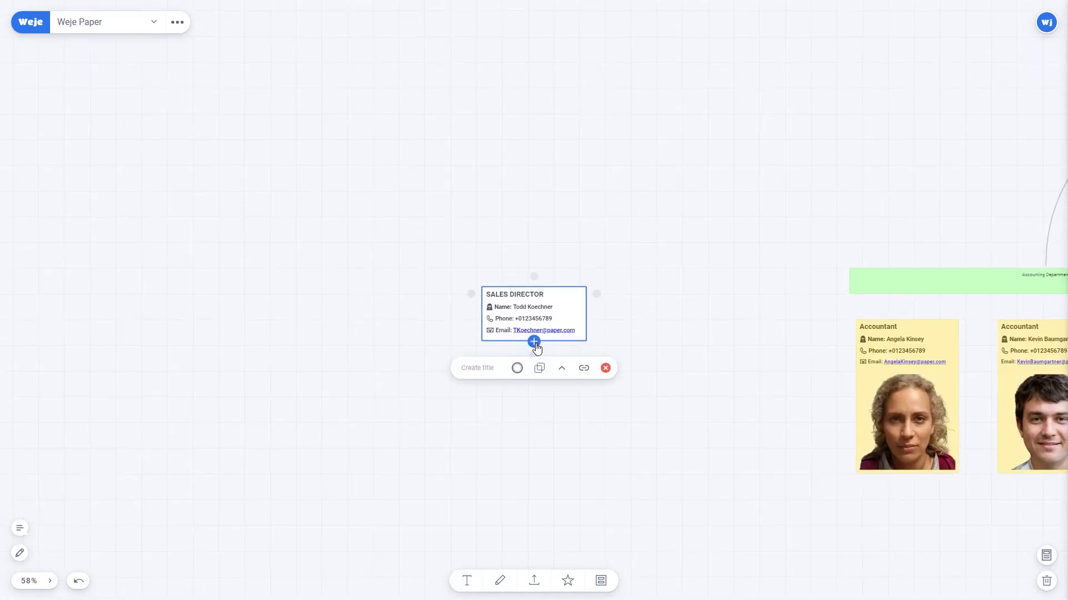
click(539, 341)
drag(533, 302, 702, 310)
scroll(773, 284, down, 5)
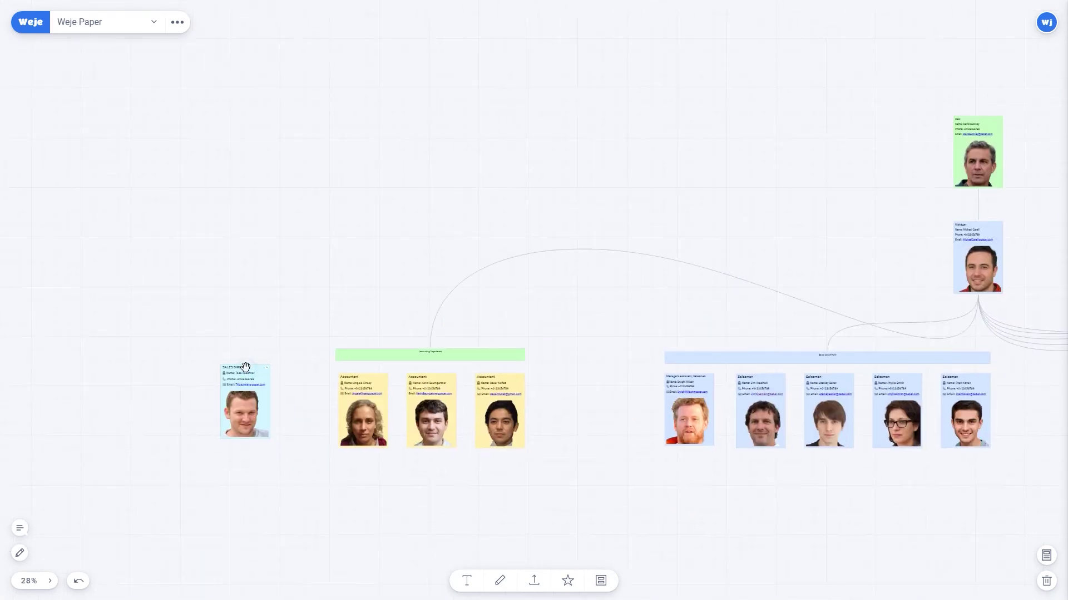
Select the Sales Department group and adjust the department groups' positions.
scroll(567, 248, down, 3)
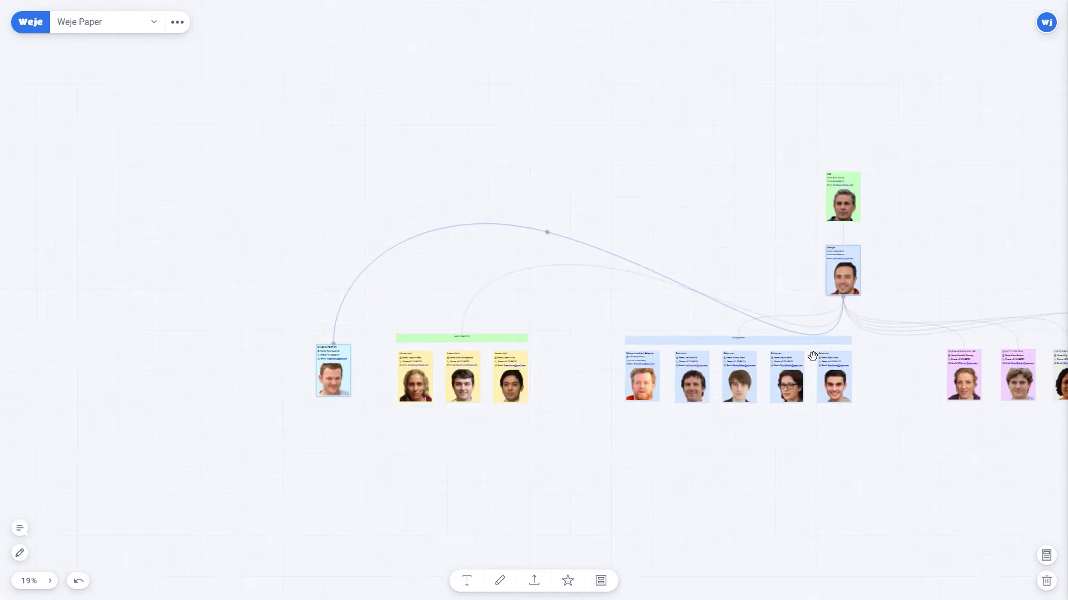
scroll(548, 231, right, 5)
click(493, 234)
drag(357, 335, 376, 339)
key(ctrl+z)
key(ctrl+z)
key(ctrl+z)
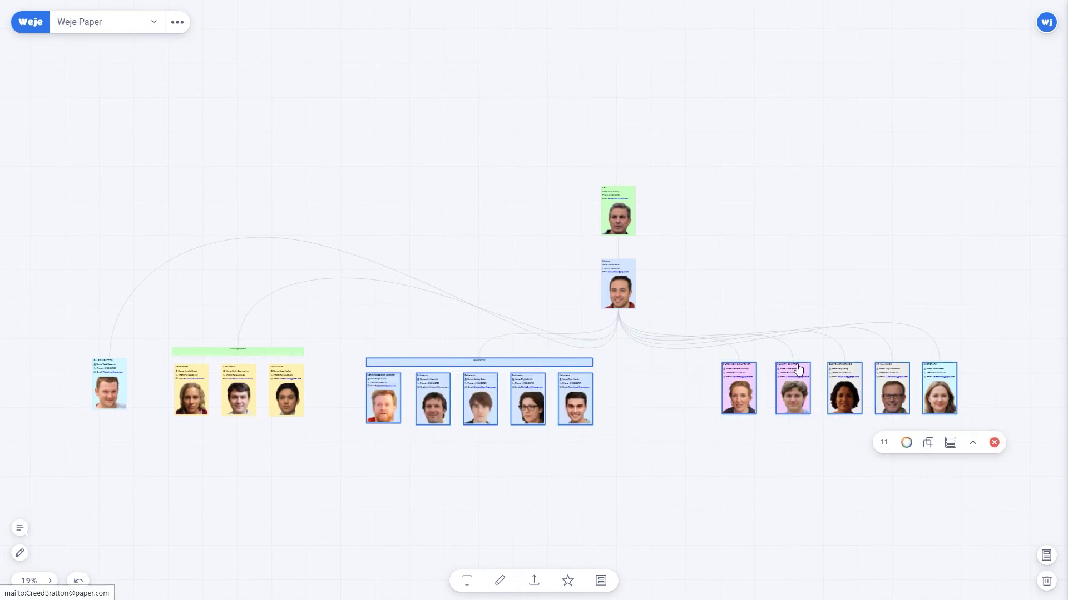
scroll(682, 343, up, 5)
scroll(545, 311, left, 10)
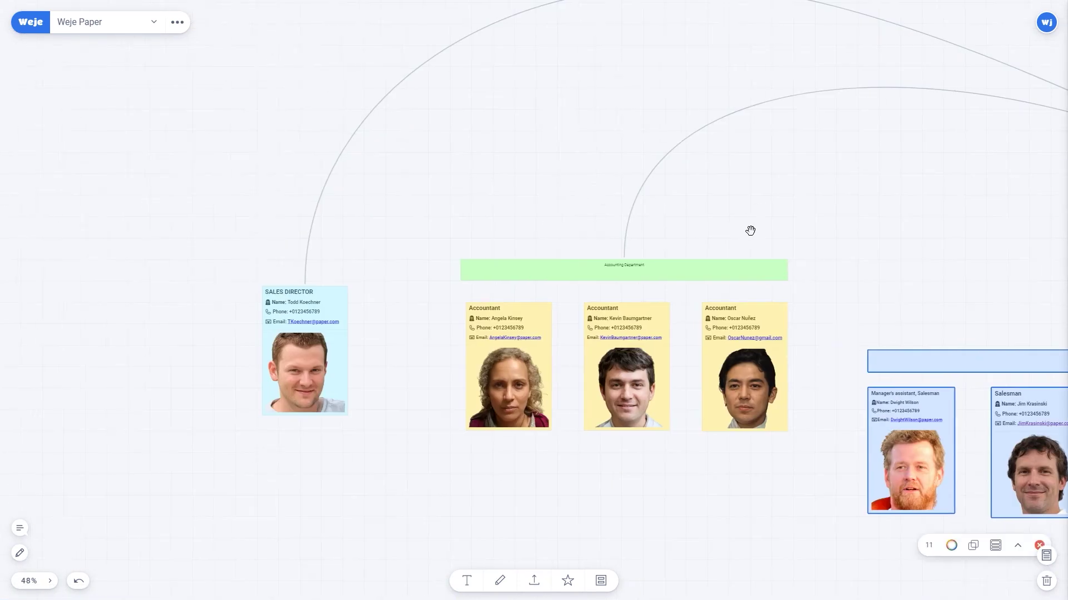
scroll(750, 231, down, 5)
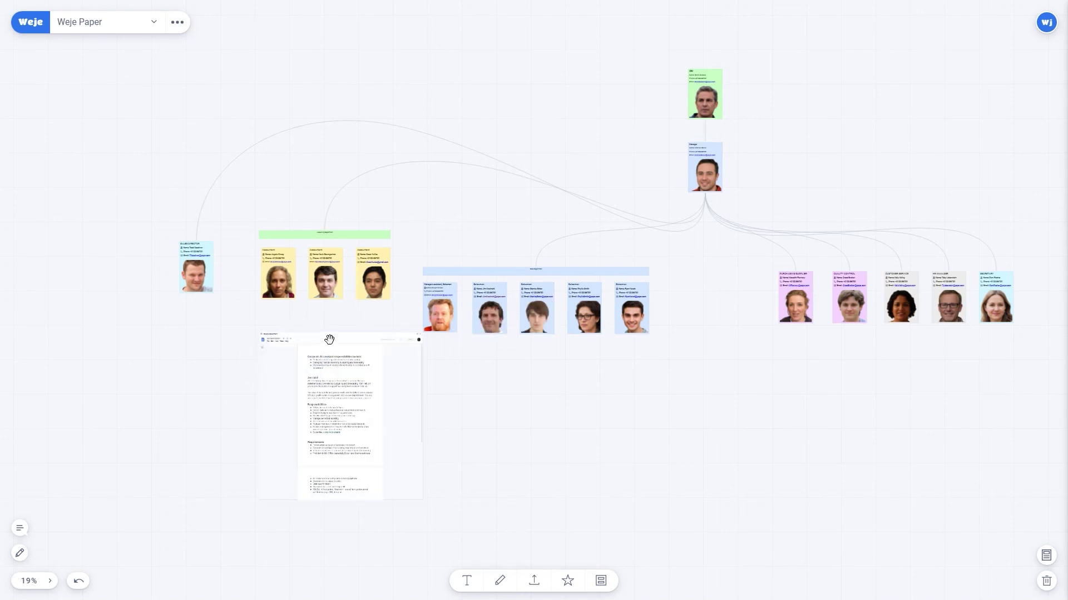
Position the embedded job description document beneath the accountant cards.
drag(330, 339, 262, 353)
scroll(226, 334, up, 6)
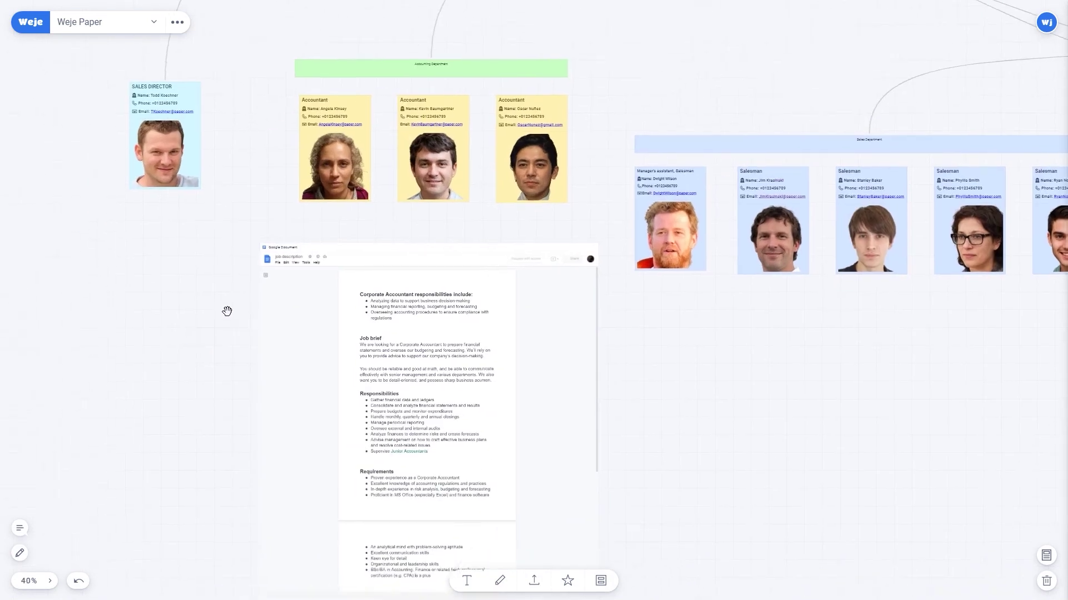
scroll(651, 350, down, 2)
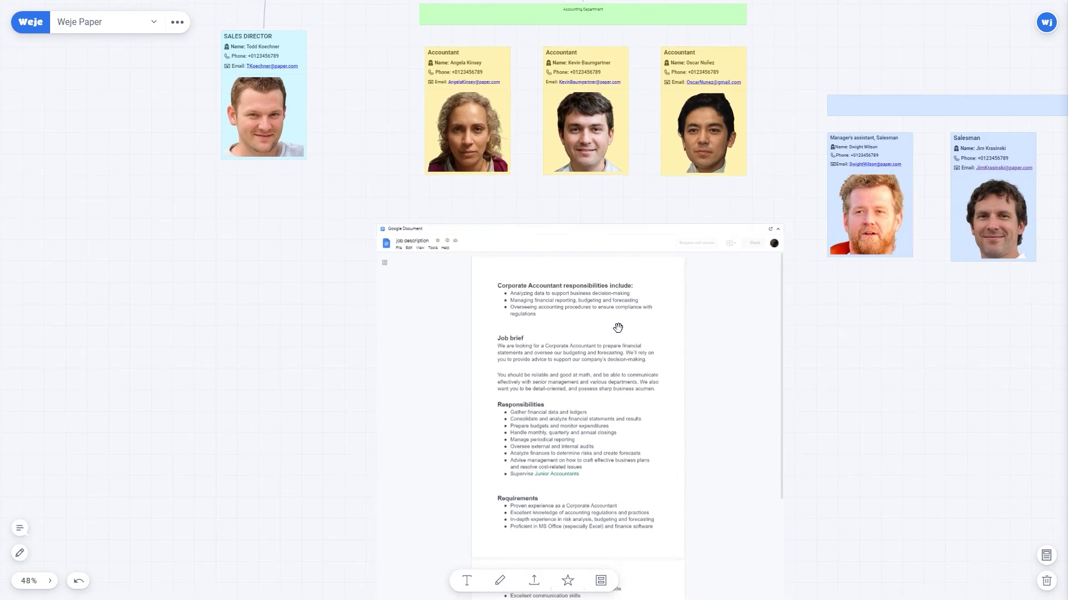
click(617, 328)
scroll(715, 341, down, 2)
scroll(715, 341, up, 2)
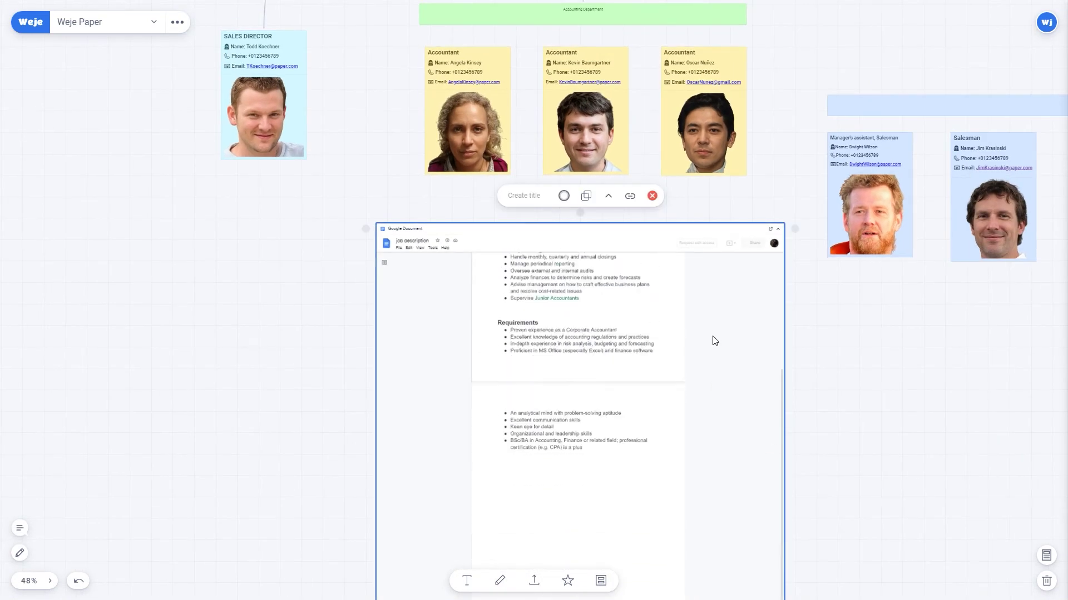
scroll(805, 339, up, 3)
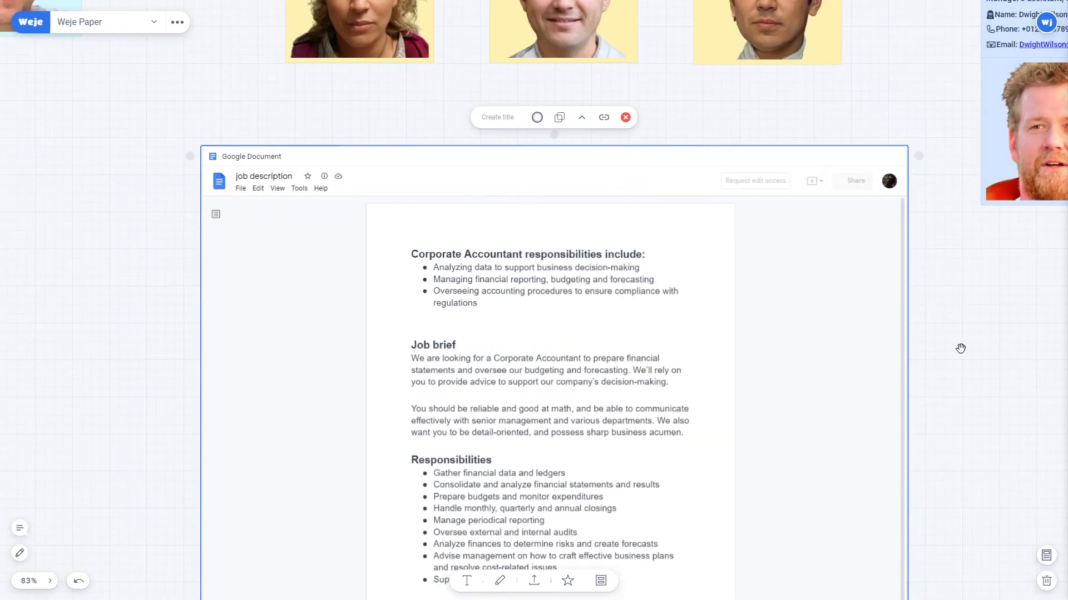
scroll(844, 343, down, 1)
scroll(841, 341, up, 1)
click(996, 338)
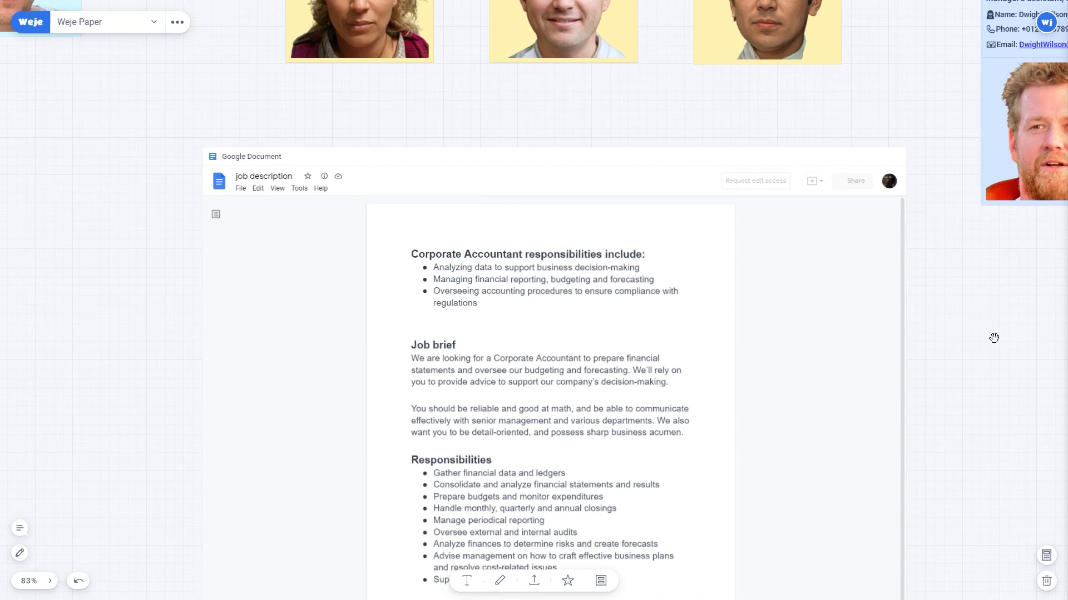
scroll(994, 338, down, 5)
drag(719, 190, 588, 330)
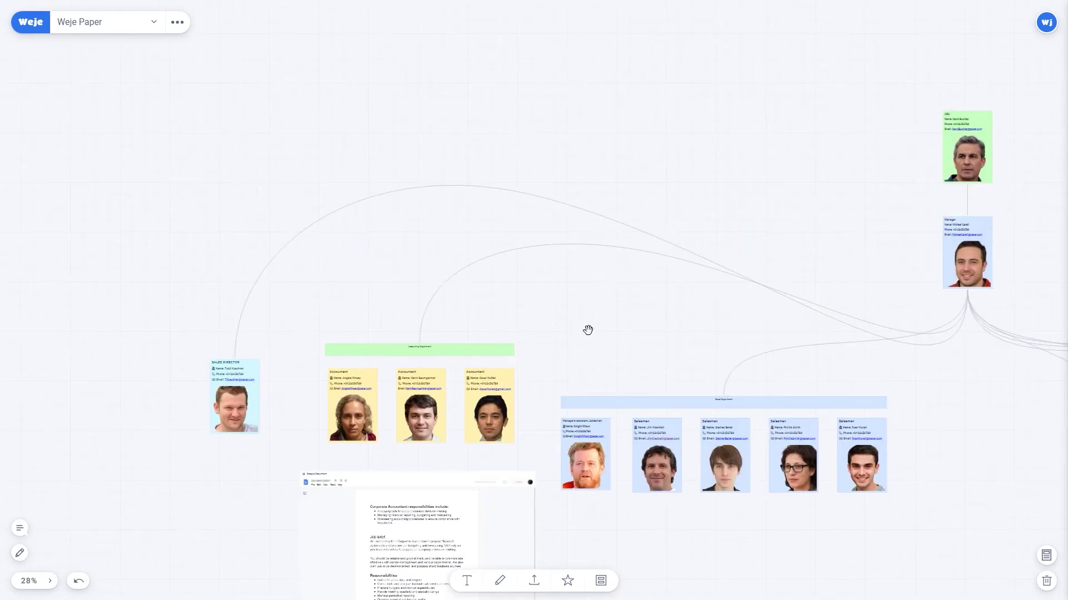
scroll(588, 330, down, 3)
drag(920, 226, 765, 198)
scroll(827, 269, up, 4)
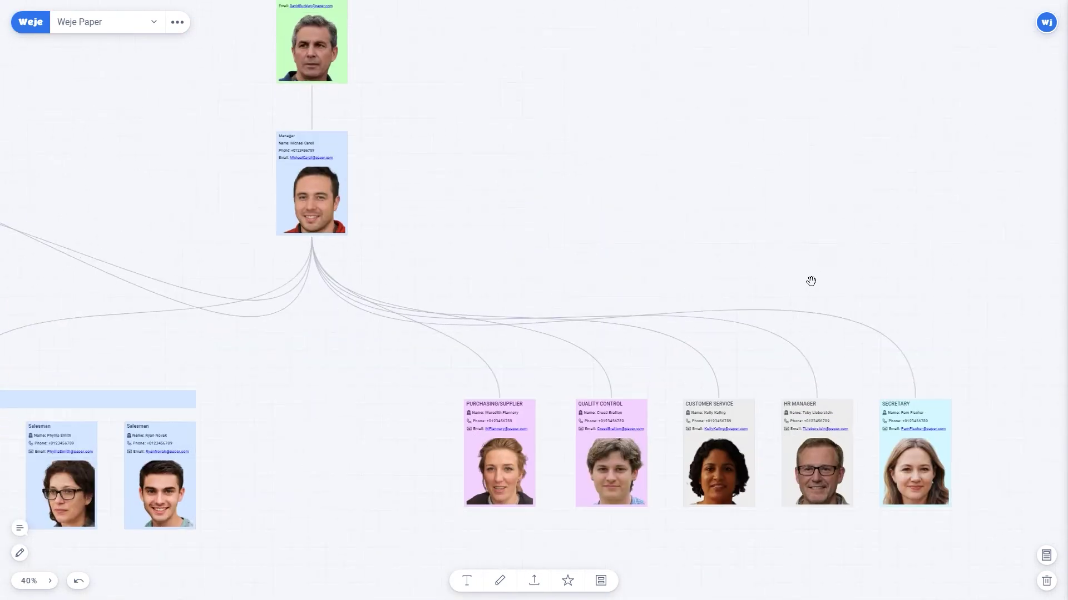
drag(810, 281, 749, 228)
drag(416, 203, 719, 208)
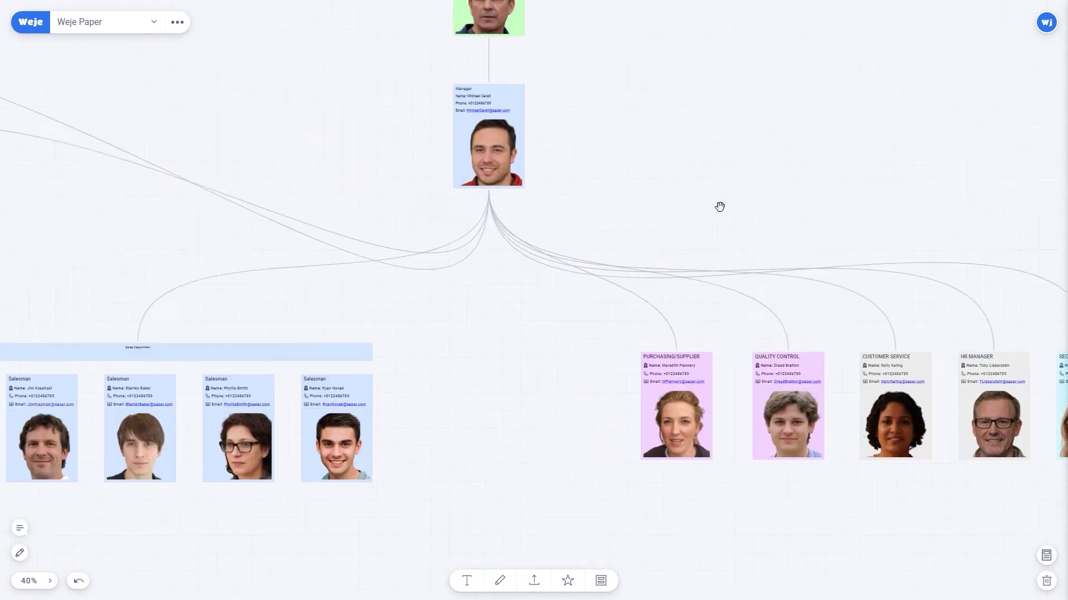
drag(377, 159, 667, 183)
drag(276, 233, 536, 206)
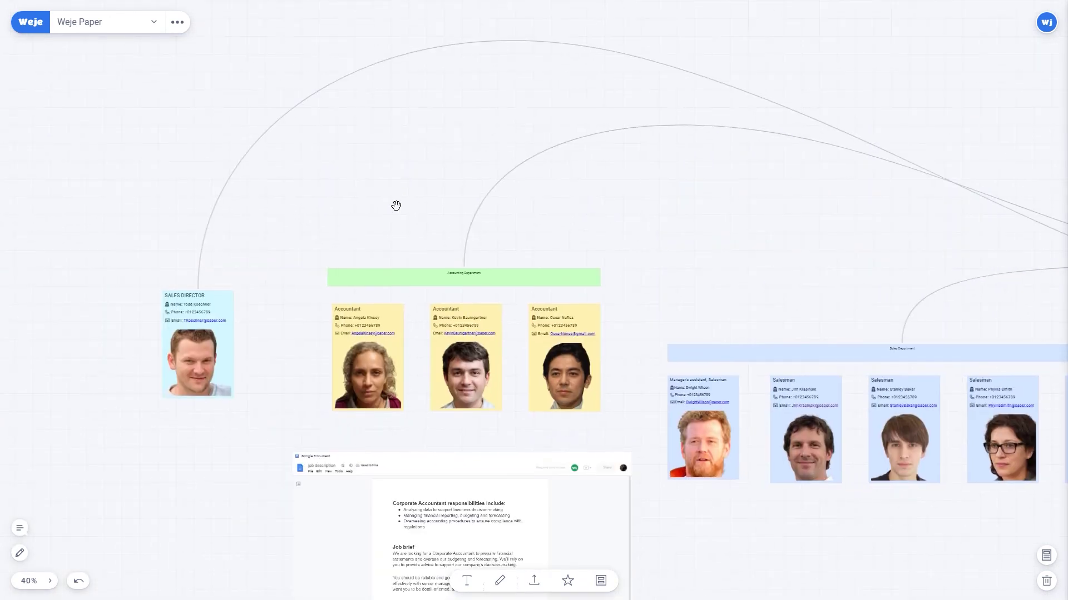